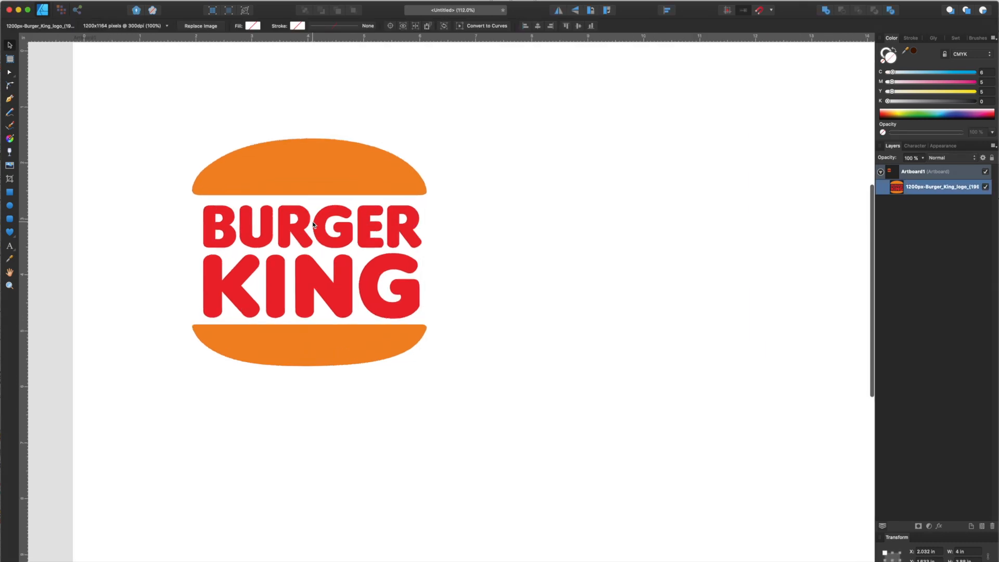
Trace the logo's orange top bun with the Pen tool as a closed curve around its whole outline
scroll(312, 223, "left", 2)
scroll(312, 224, "up", 1)
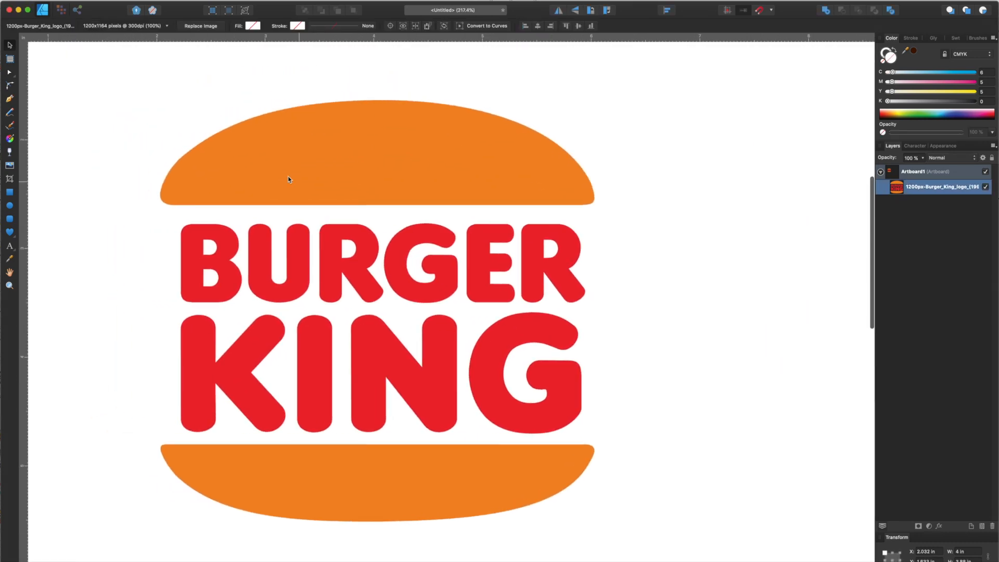
left_click(9, 99)
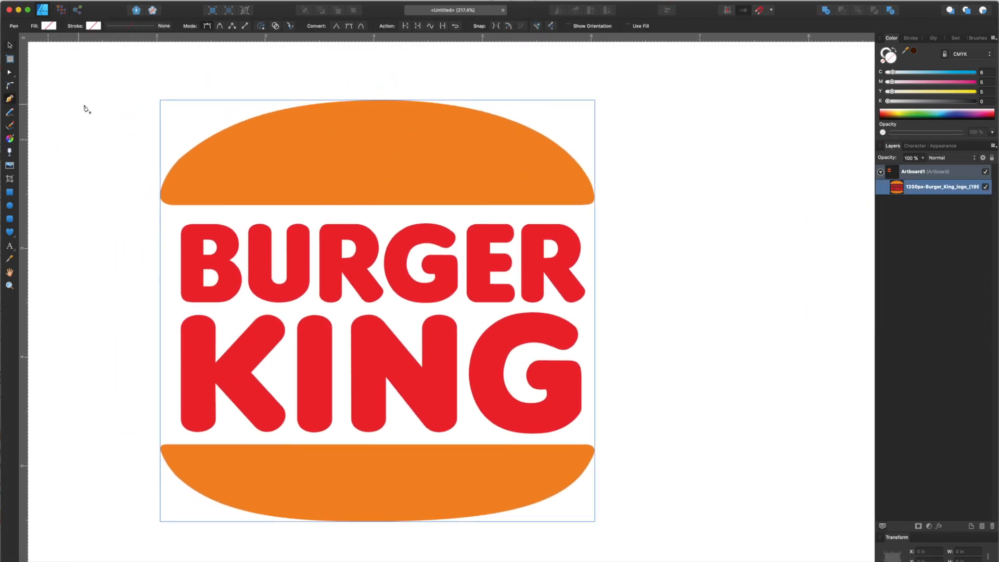
left_click(173, 205)
left_click(160, 197)
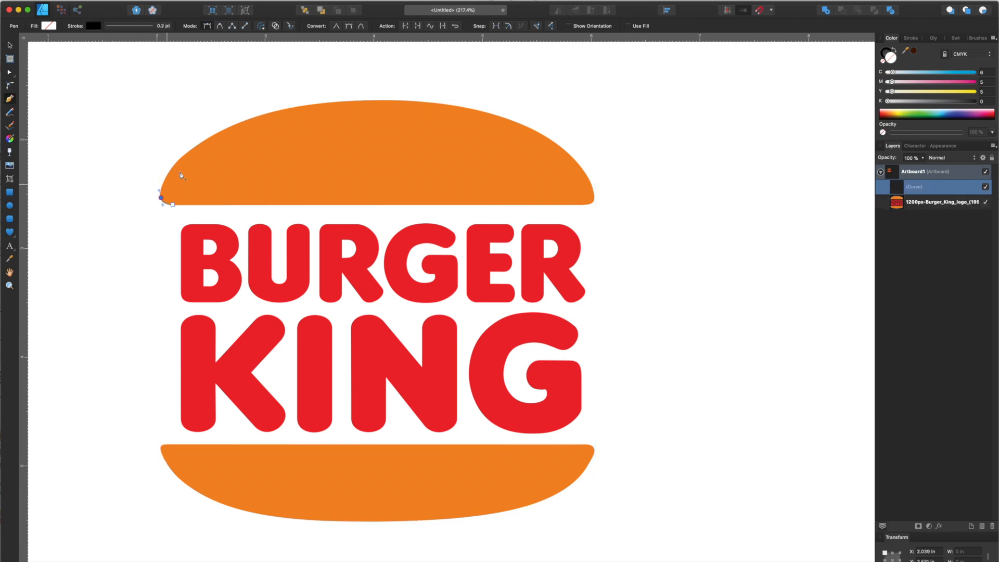
left_click_drag(183, 155, 200, 142)
left_click_drag(375, 100, 485, 103)
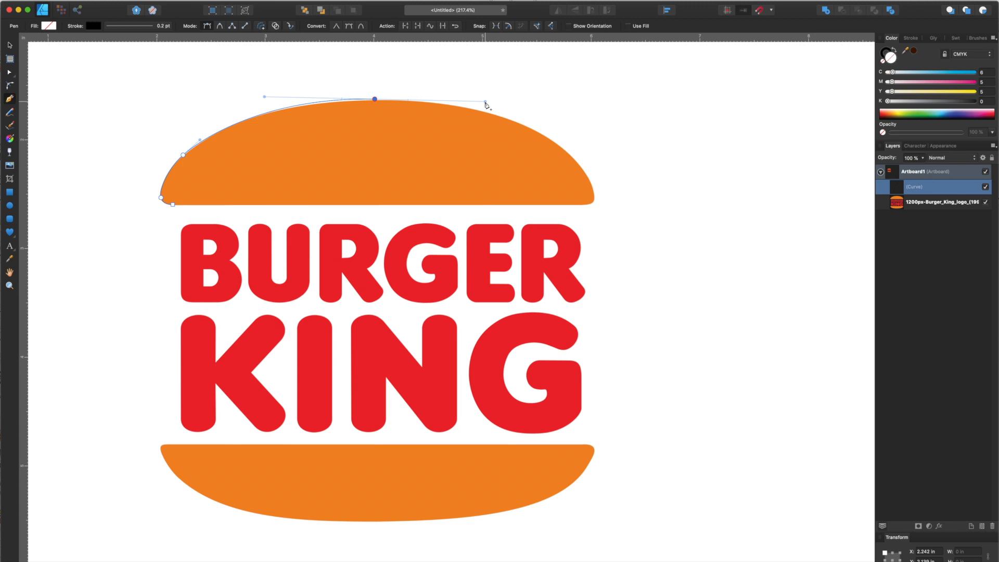
left_click_drag(573, 159, 598, 181)
left_click(593, 201)
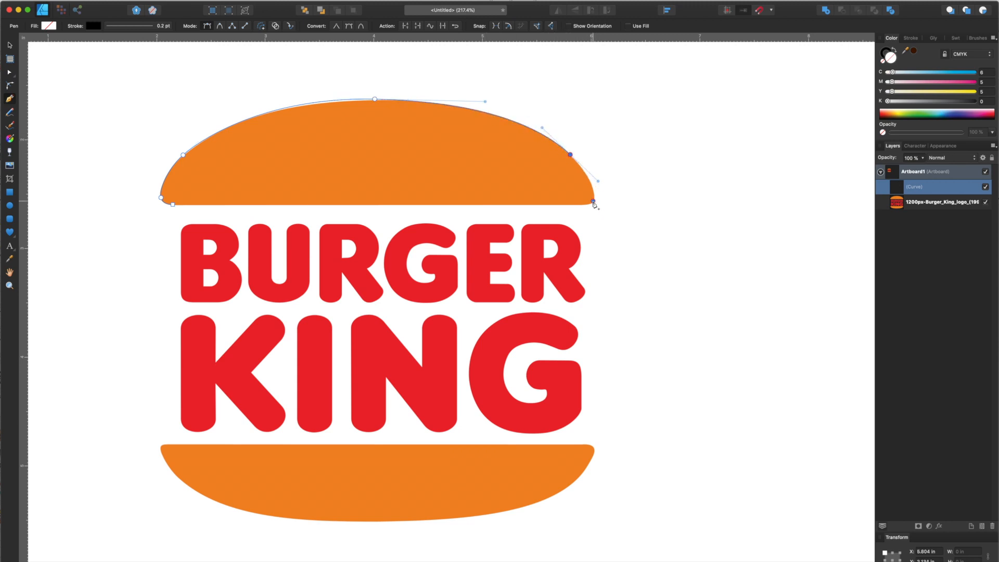
left_click_drag(591, 207, 559, 207)
left_click(174, 205)
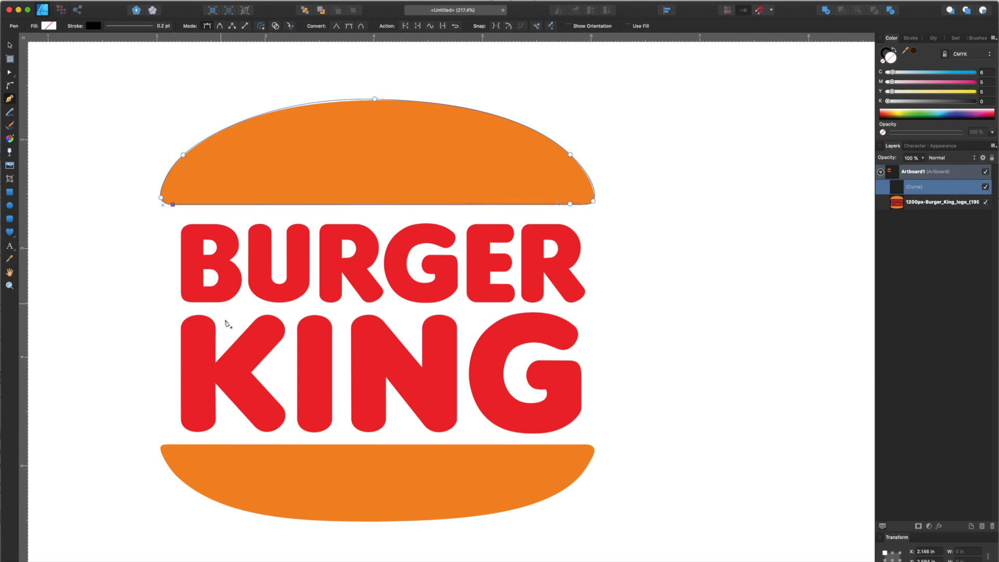
Refine the traced bun's curve handles at the top-centre and right-side nodes to follow the orange shape
left_click(9, 72)
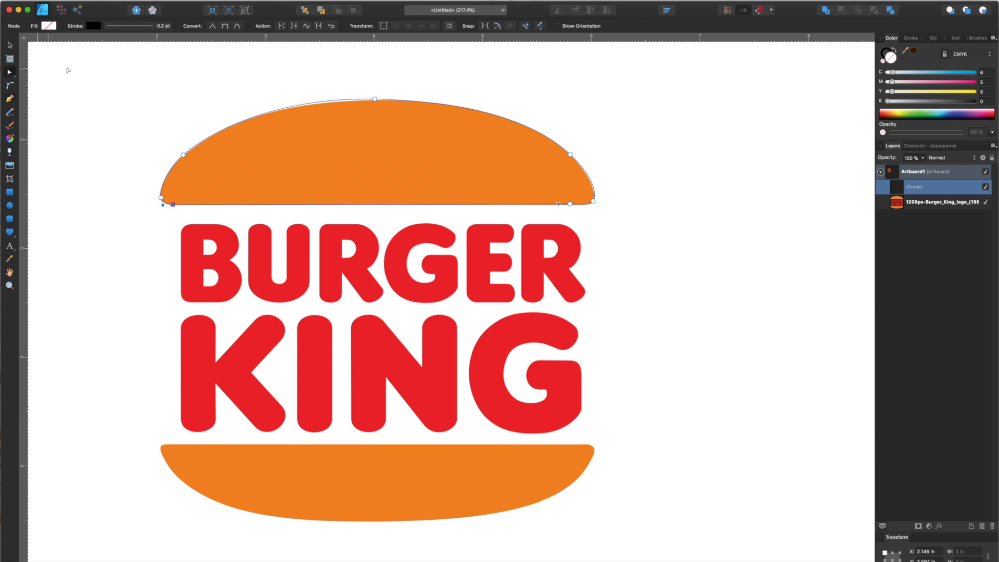
left_click(375, 99)
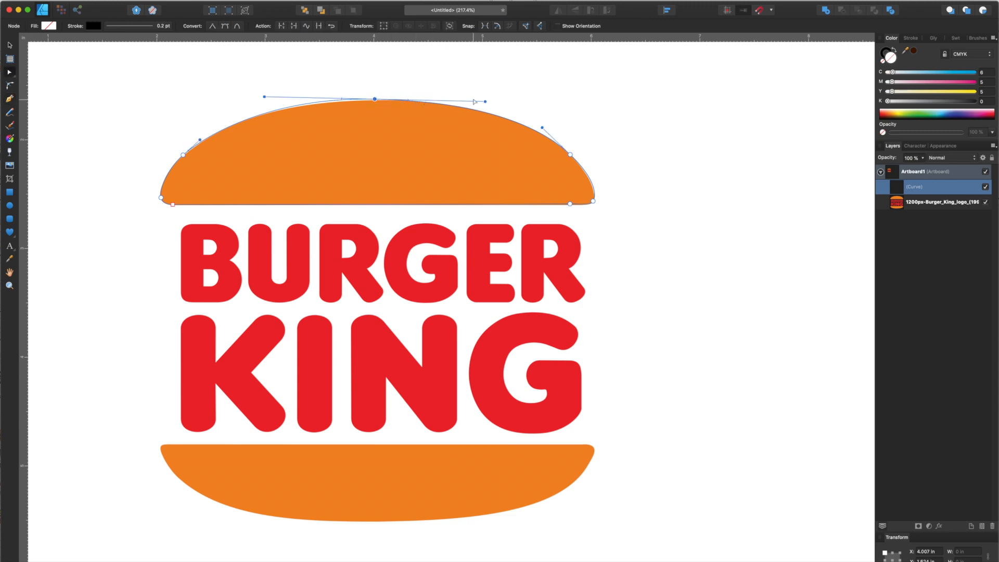
left_click_drag(484, 102, 485, 99)
left_click(593, 202)
left_click(598, 182)
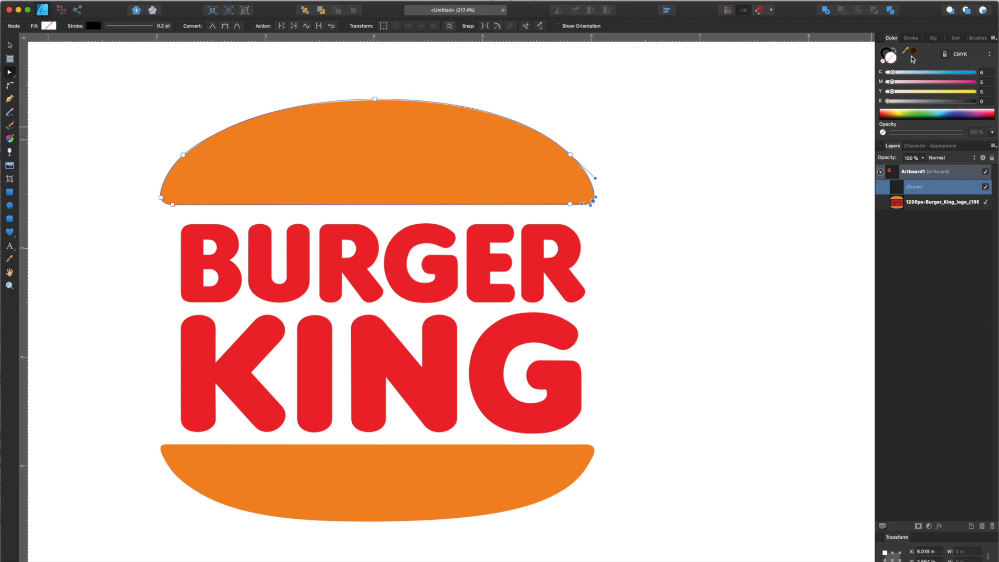
Swap the traced bun's stroke and fill so it is solid black, and move it to the right of the logo
left_click(895, 50)
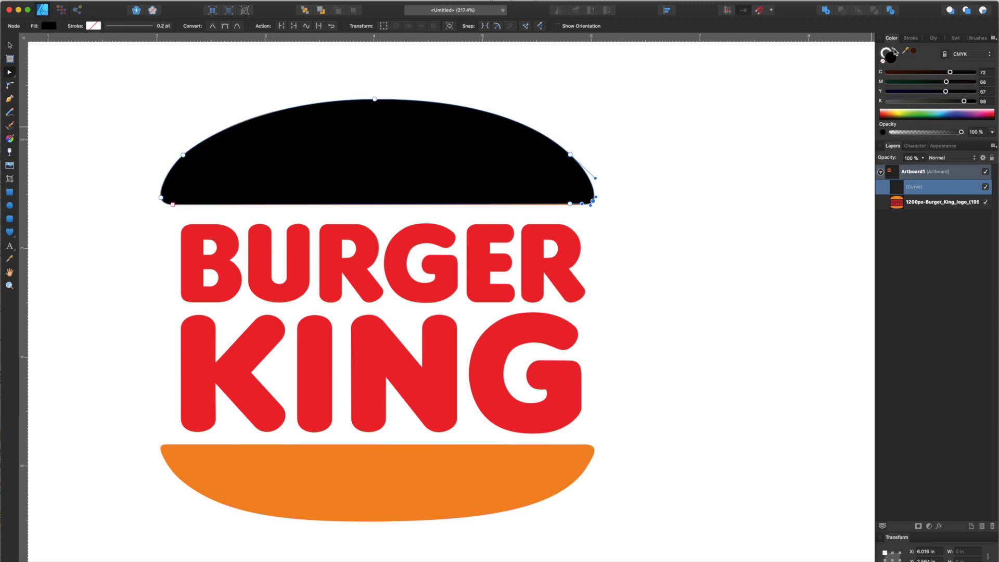
left_click(9, 47)
scroll(158, 138, "down", 3)
left_click_drag(361, 145, 718, 163)
left_click(531, 237)
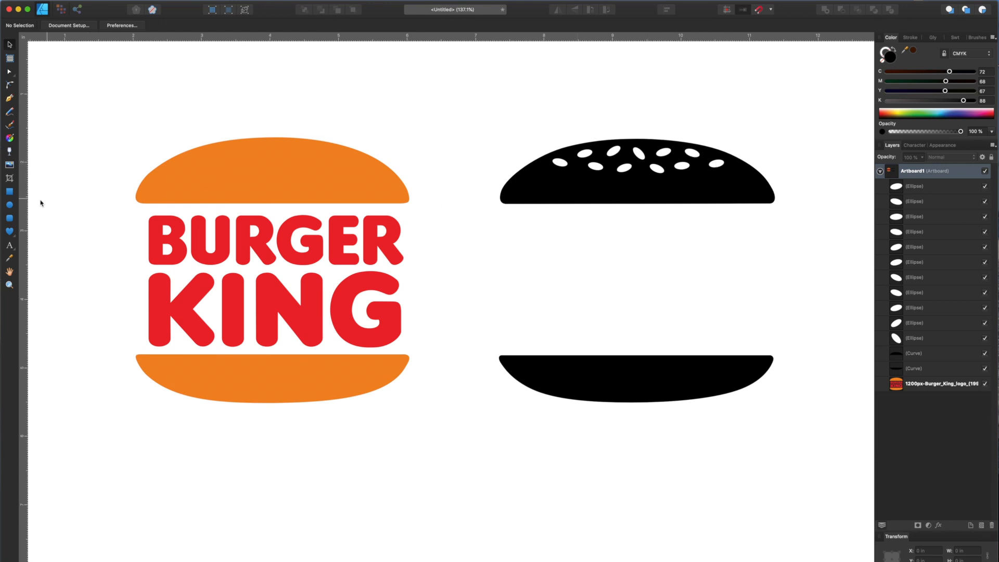
Draw an ellipse about 0.29 by 0.11 in below the leftmost seeds on the black bun and fill it white (CMYK 0, 0, 0, 0)
left_click(9, 205)
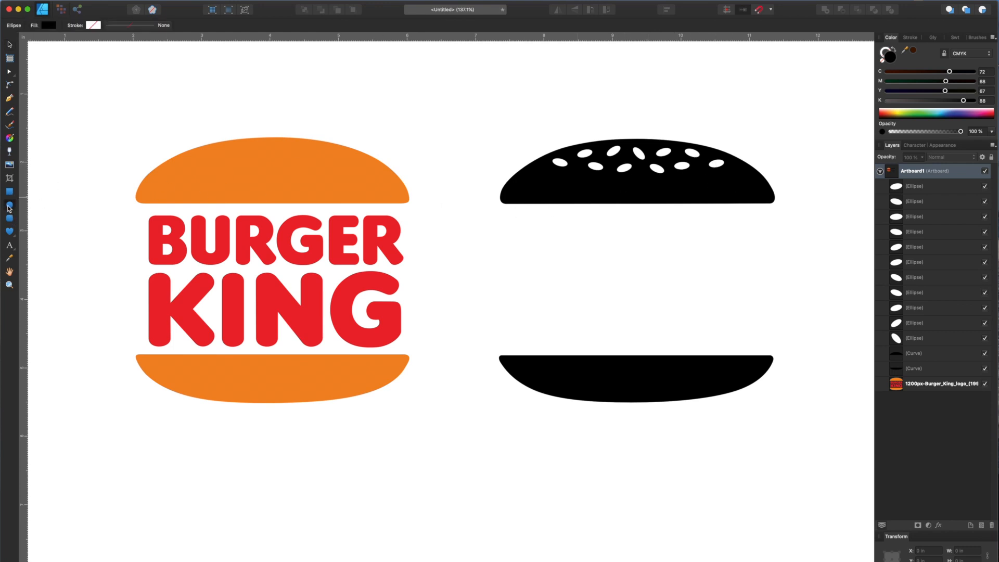
left_click_drag(563, 174, 582, 181)
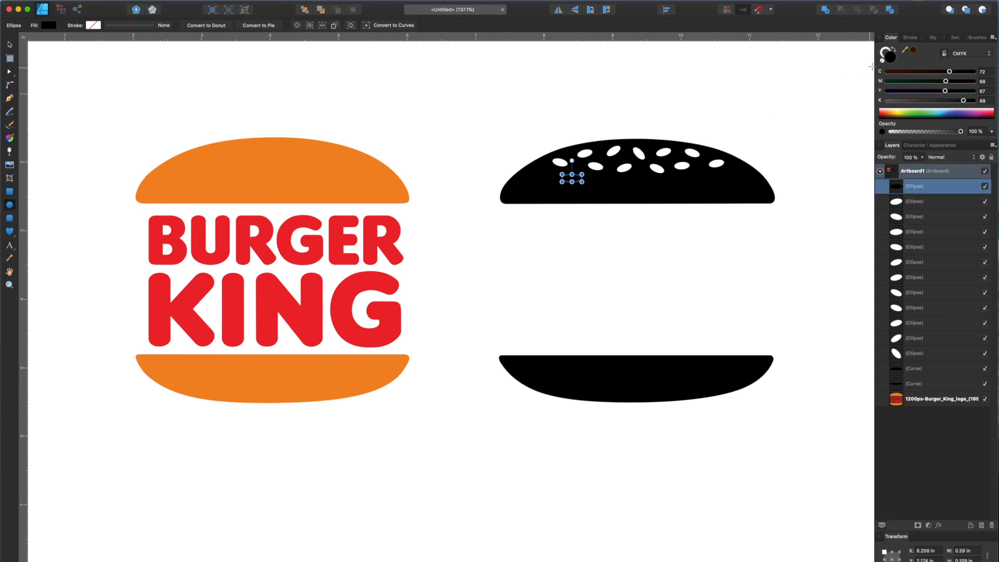
left_click(888, 99)
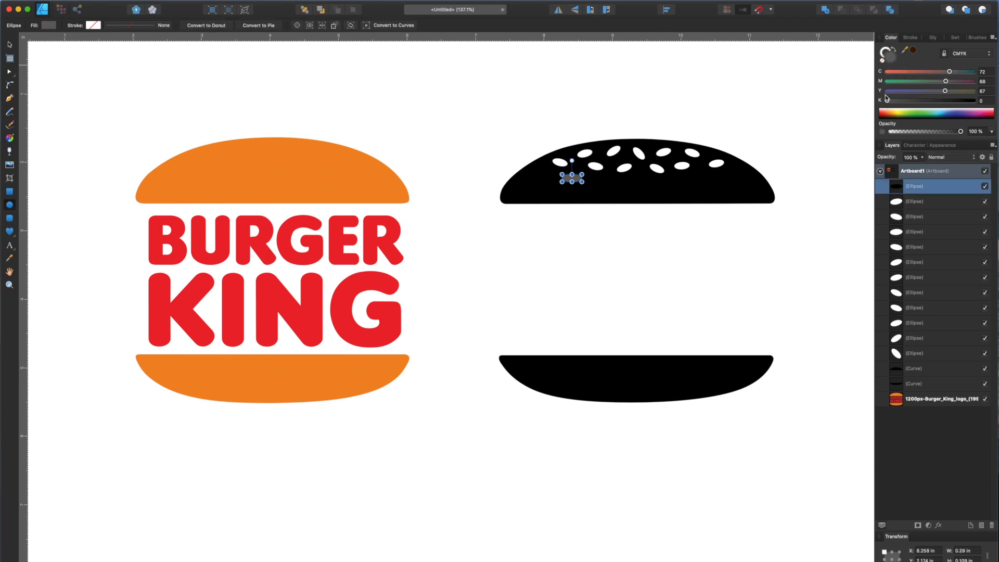
left_click(888, 91)
left_click(887, 81)
left_click(887, 71)
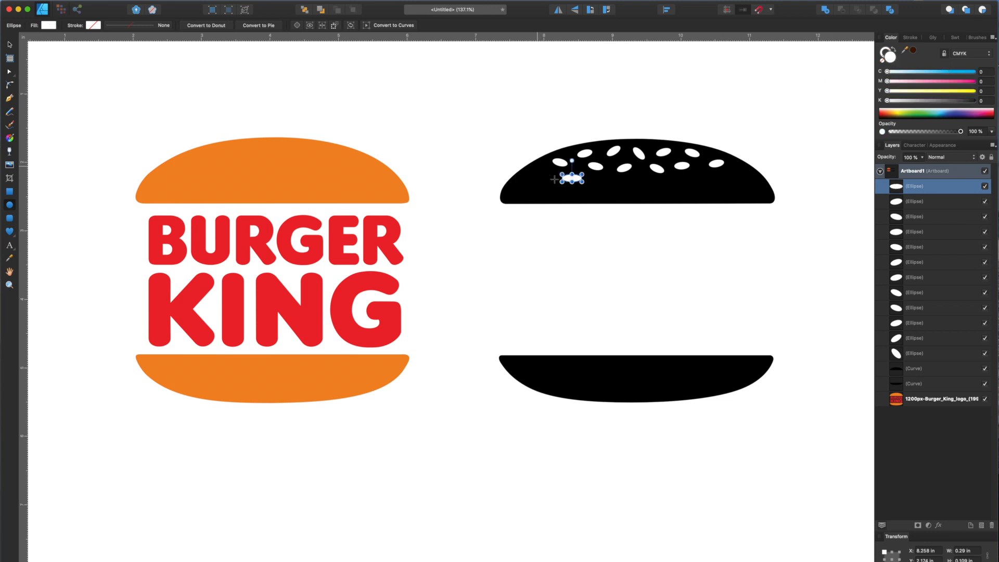
Shrink the new white seed to about 0.27 by 0.1 in and move it to the bun's centre below the other seeds
left_click_drag(583, 181, 581, 178)
left_click(10, 45)
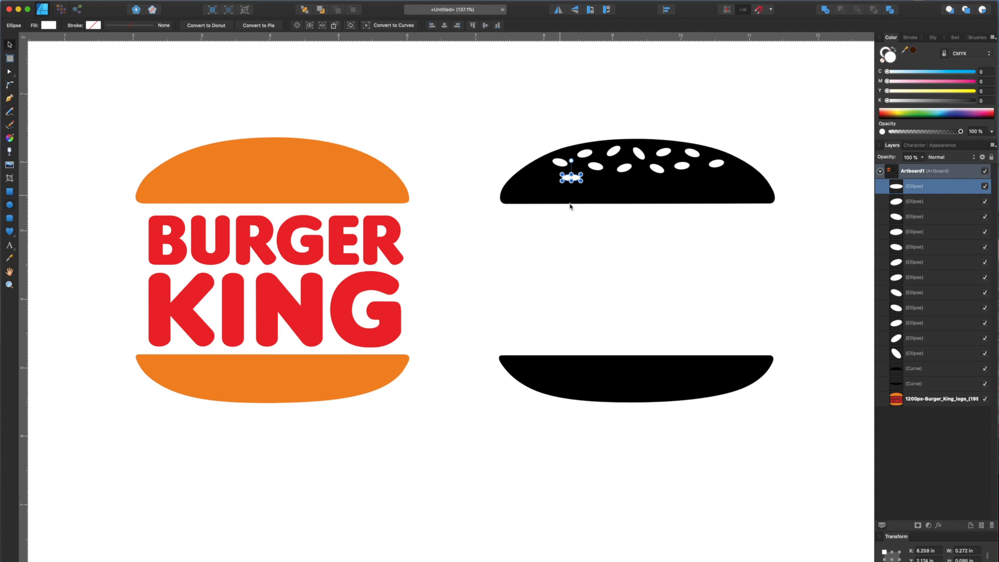
left_click_drag(583, 183, 642, 178)
left_click(654, 107)
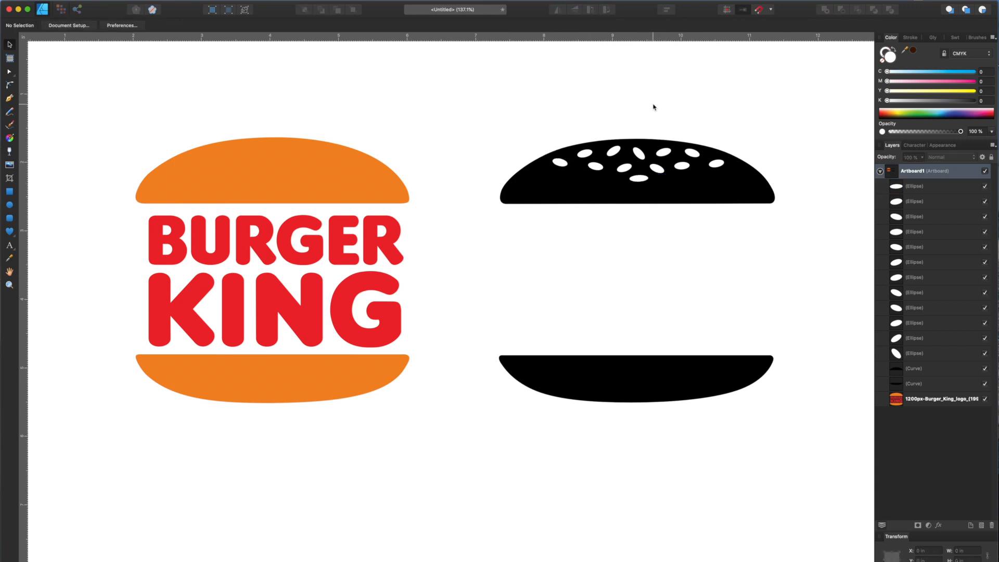
left_click(641, 180)
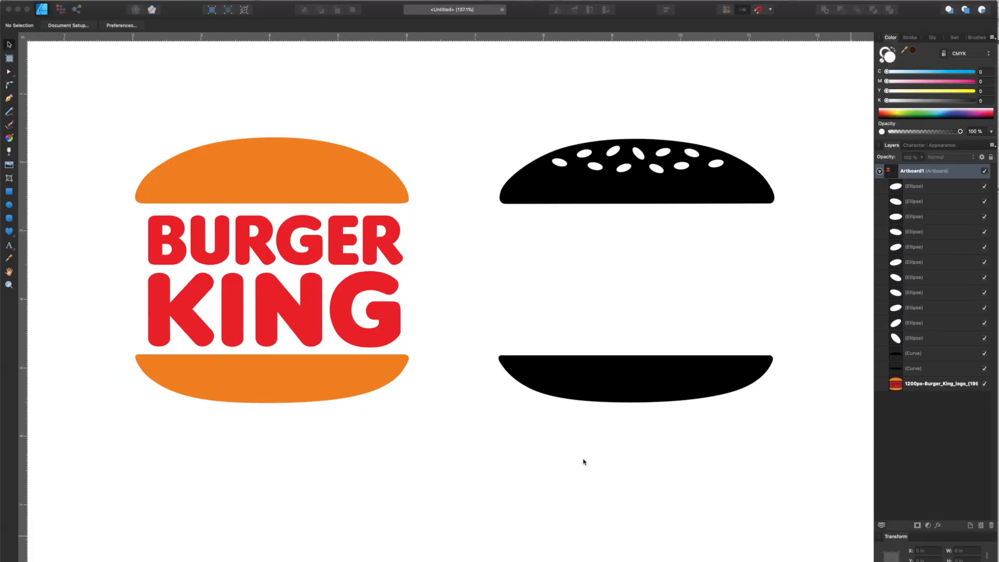
Draw a rounded rectangle about 4 by 0.66 in between the black buns and fill it with CMYK 100, 100, 100, 100
left_click(10, 219)
left_click_drag(505, 258, 778, 303)
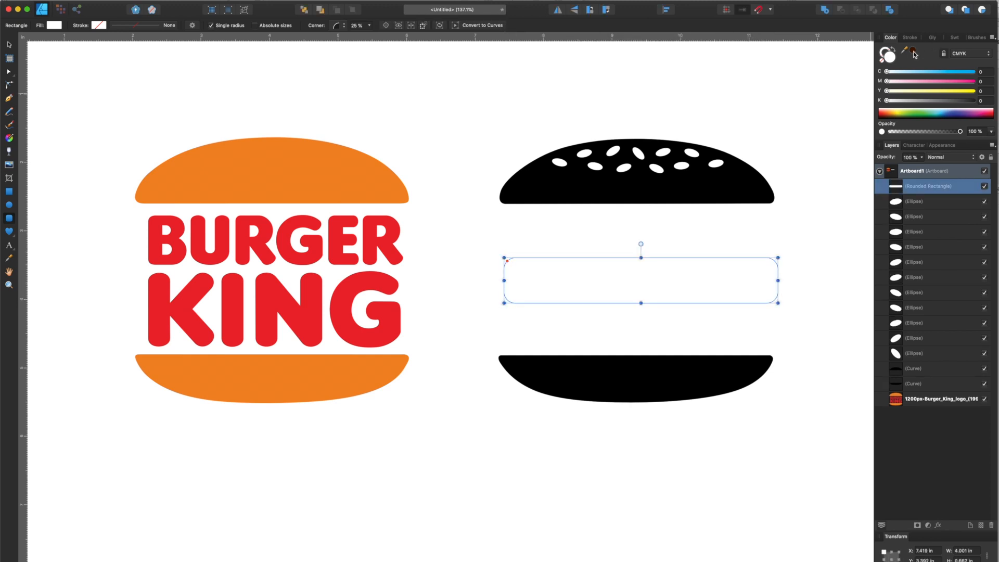
left_click(973, 71)
left_click(973, 82)
left_click(973, 91)
left_click(973, 100)
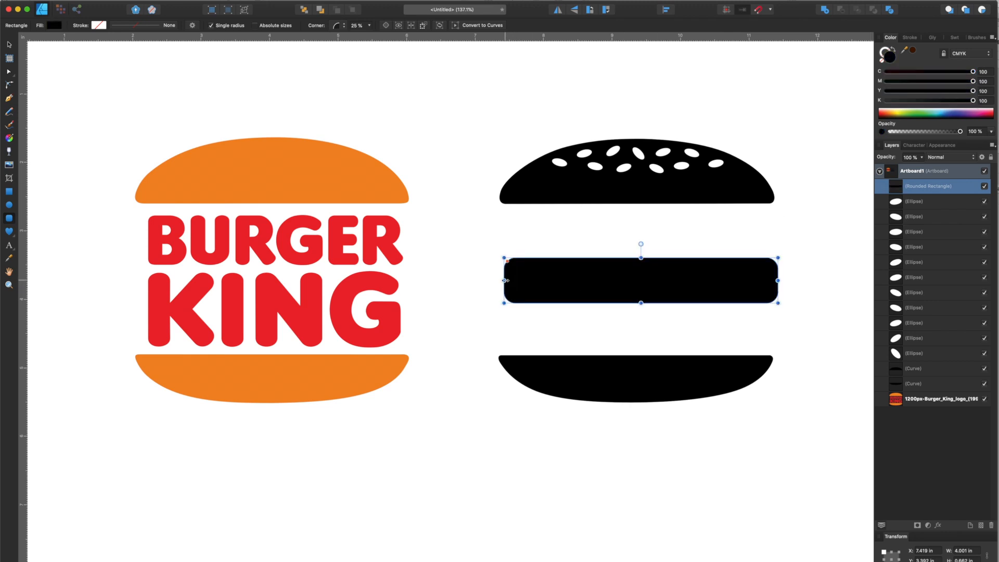
Extend the black bar's left edge to make it about 4.09 in wide, and try adjusting its corner radius
left_click_drag(504, 281, 497, 280)
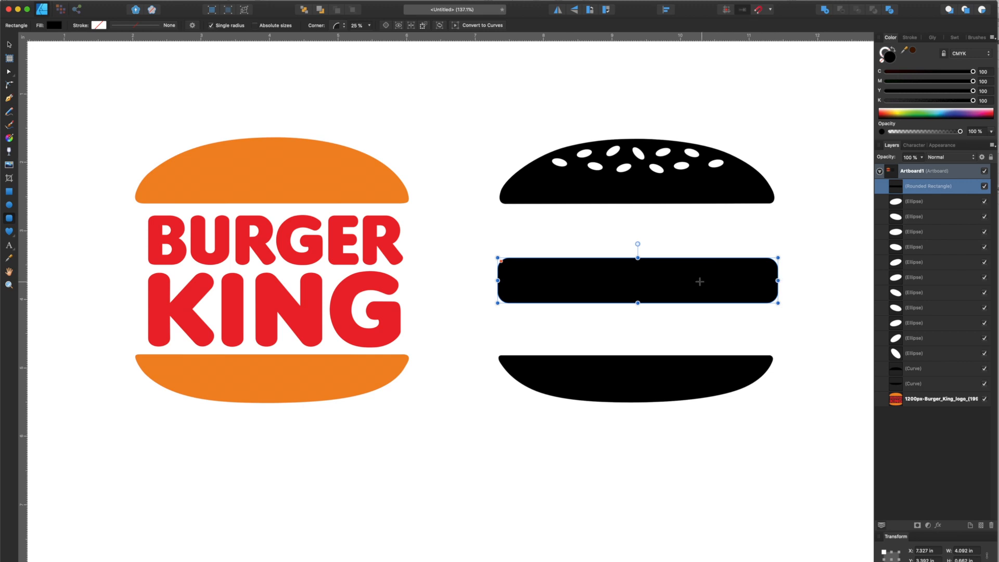
left_click(9, 46)
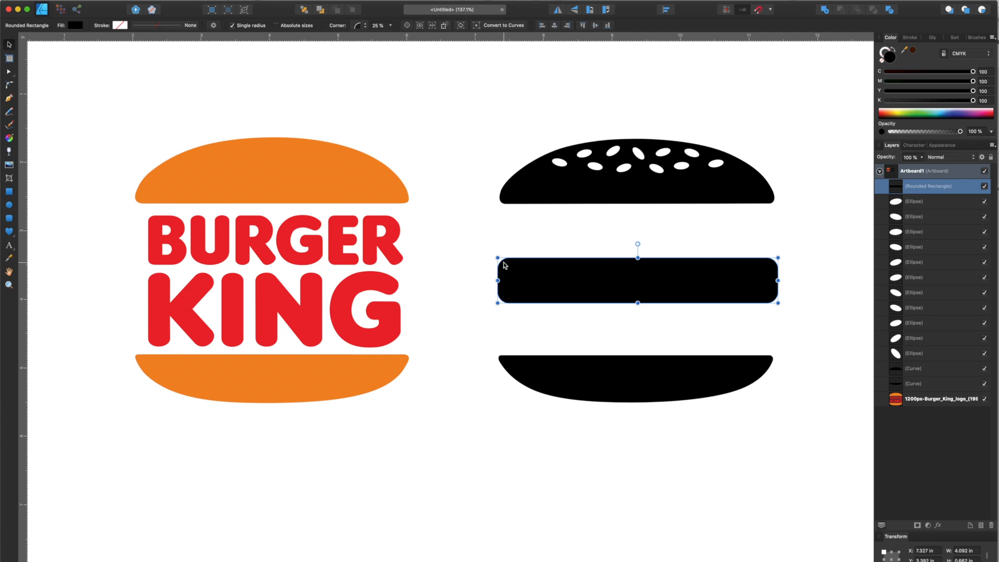
left_click(392, 26)
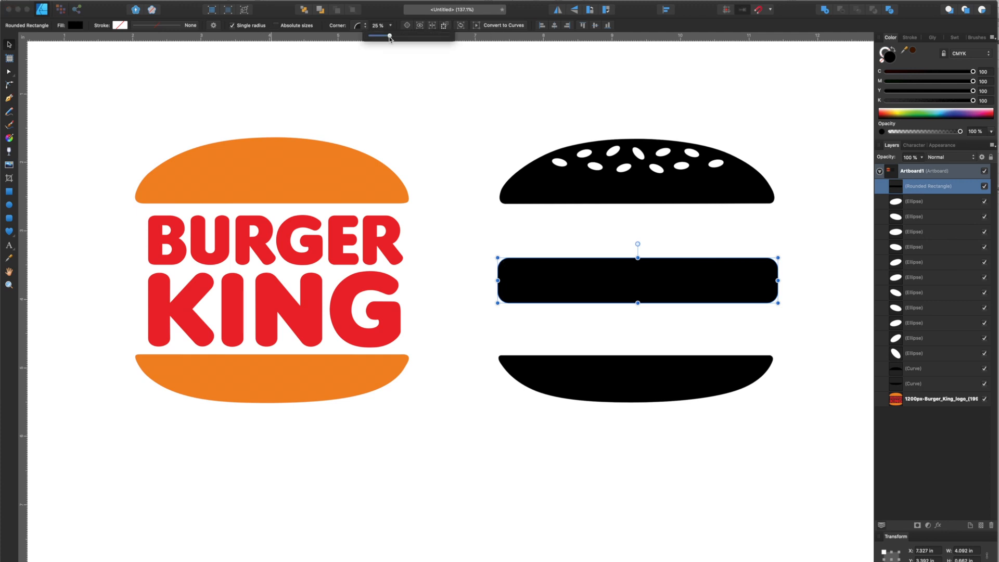
mouse_move(389, 37)
left_mouse_down()
mouse_move(456, 41)
mouse_move(391, 37)
left_mouse_up()
Draw a rounded rectangle about 0.22 by 0.59 in overlapping the bar's upper edge near its left end, filled white (CMYK 0, 0, 0, 0)
left_click(9, 218)
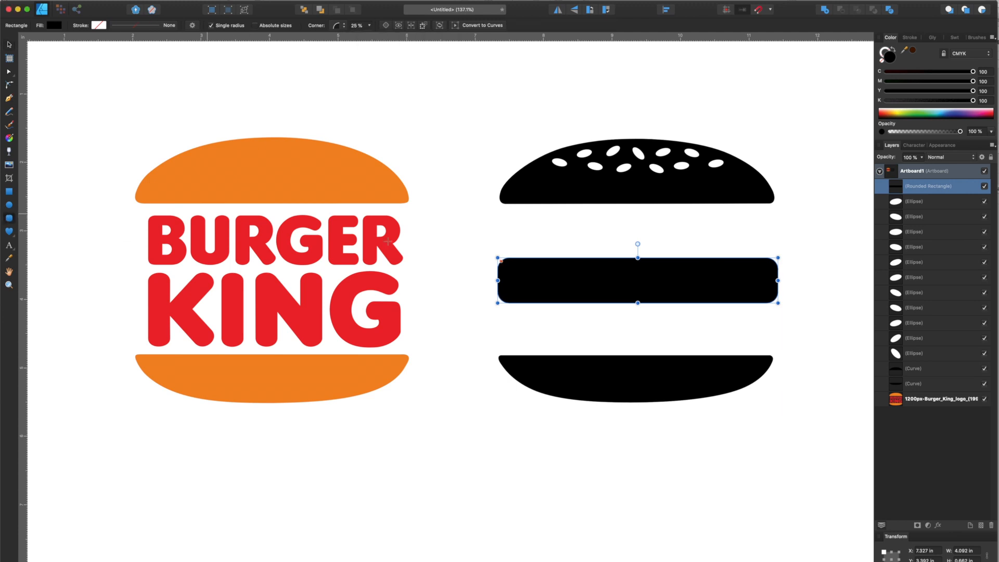
left_click_drag(523, 227, 537, 267)
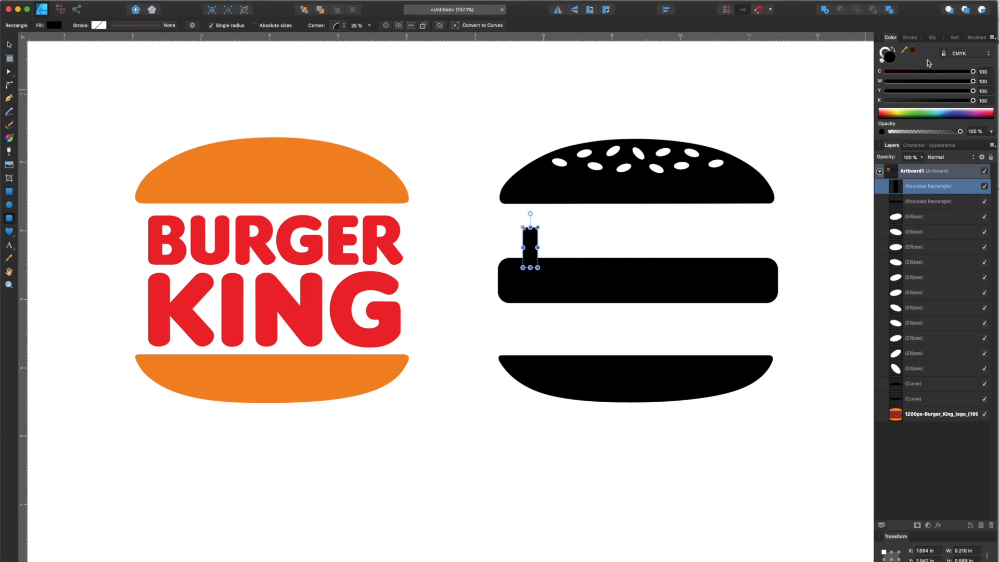
left_click(886, 101)
left_click(886, 91)
left_click(886, 82)
left_click(886, 71)
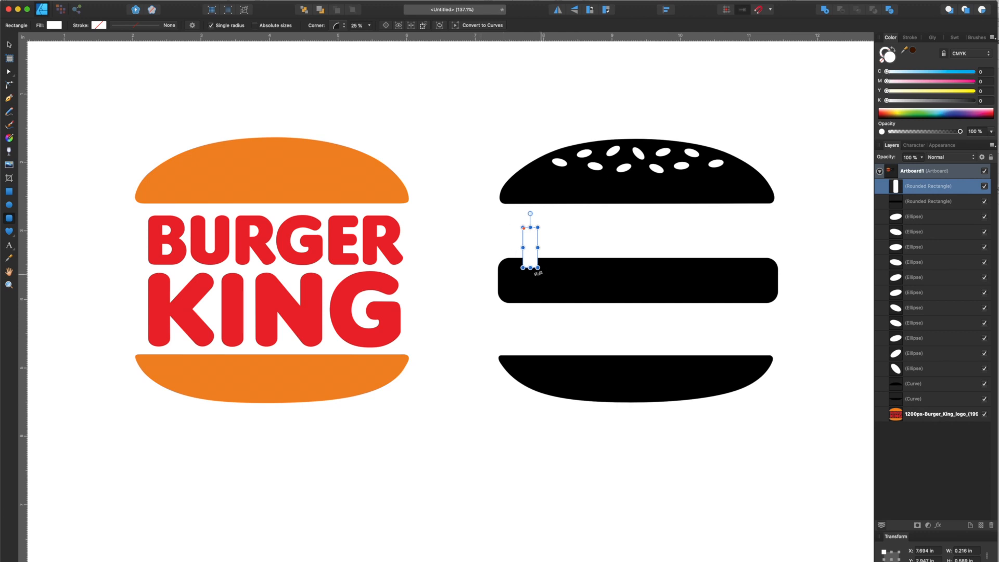
Set the small white rectangle's corner radius to 48%
left_click(369, 25)
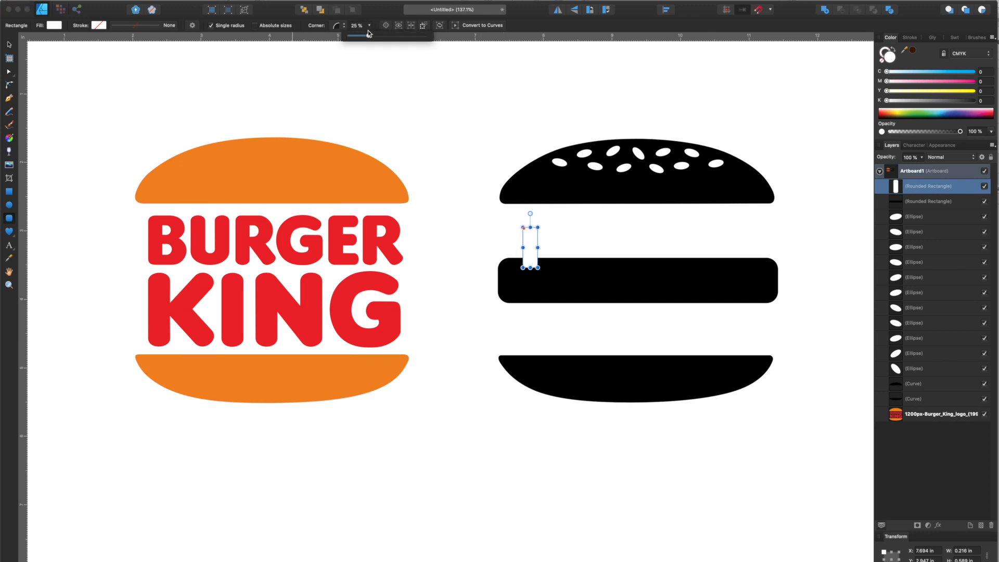
left_click_drag(366, 36, 386, 38)
key("v")
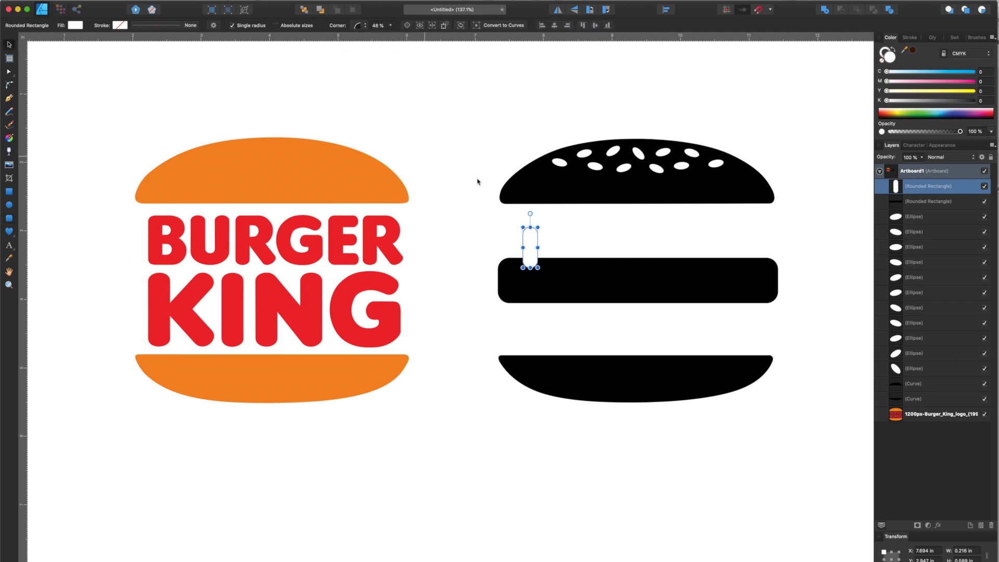
Duplicate the white rounded slot across the bar's upper edge to make nine, and shift the leftmost one slightly left
left_click(500, 205)
left_click(532, 250)
left_click_drag(534, 250, 644, 253, "alt")
left_click_drag(644, 247, 751, 248)
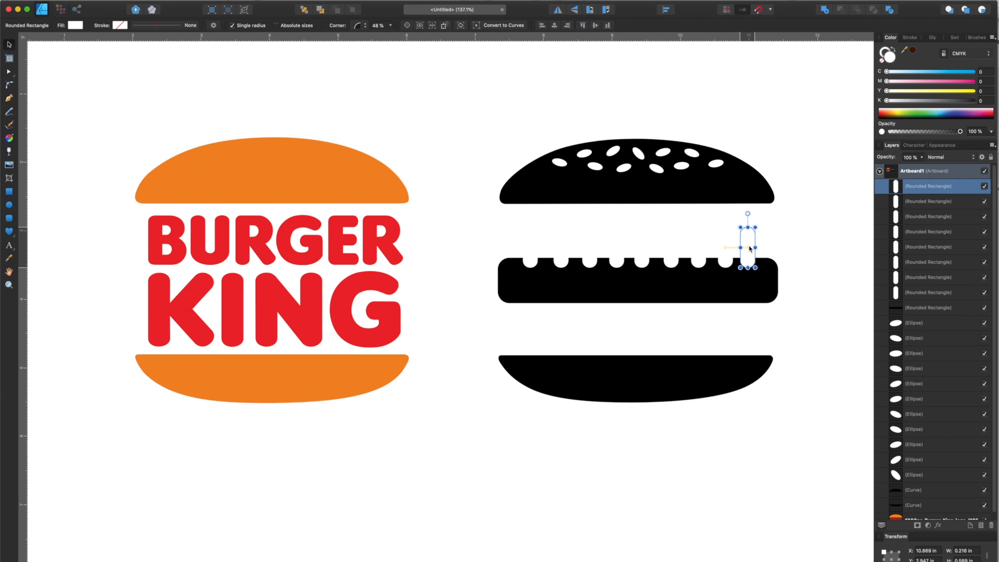
left_click(529, 266)
left_click_drag(528, 266, 524, 265)
Select all nine white slots and space them evenly horizontally with automatic distribution
left_click(561, 245, "shift")
left_click(591, 245, "shift")
left_click(617, 244, "shift")
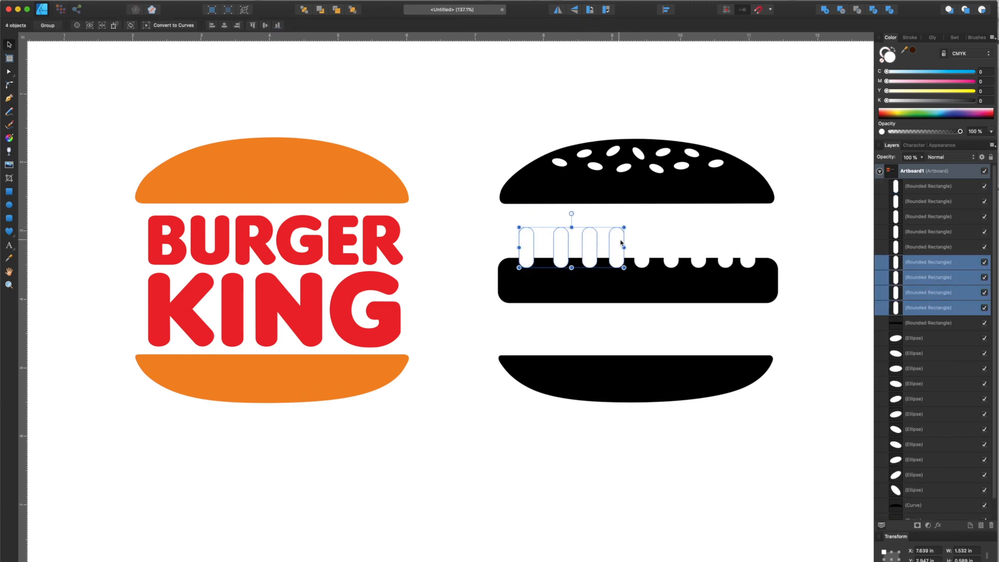
left_click(640, 242, "shift")
left_click(672, 244, "shift")
left_click(699, 243, "shift")
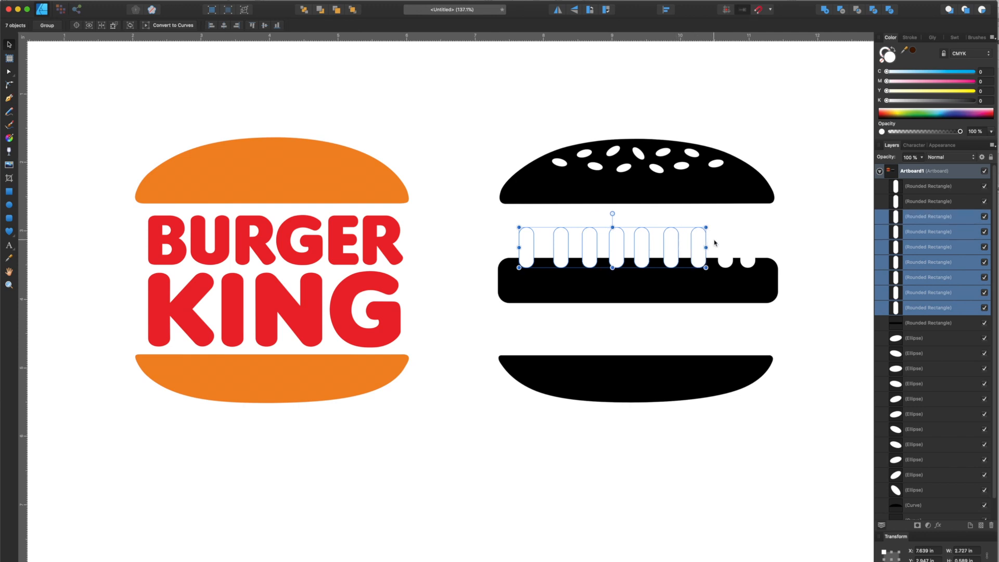
left_click(726, 243, "shift")
left_click(750, 242, "shift")
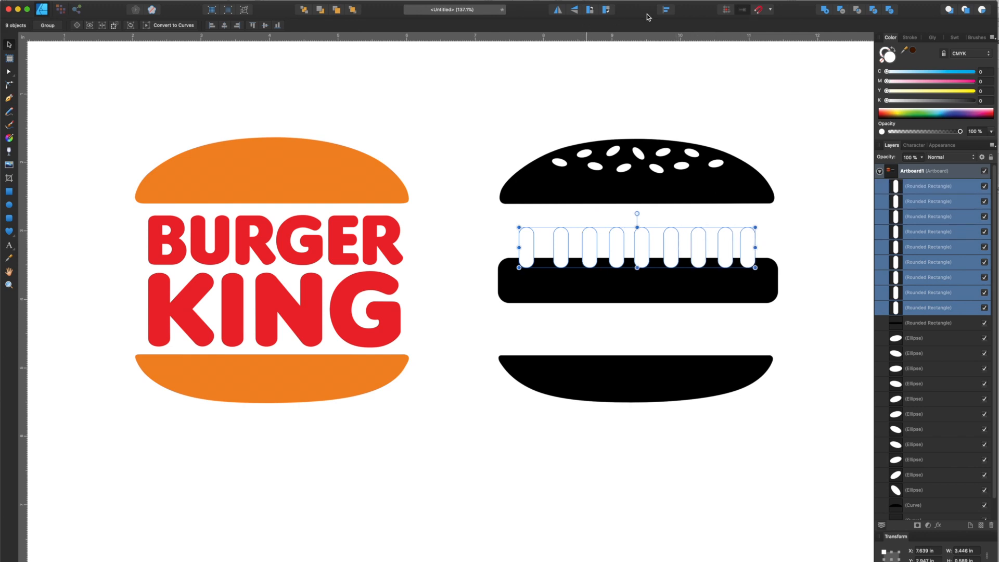
left_click(665, 9)
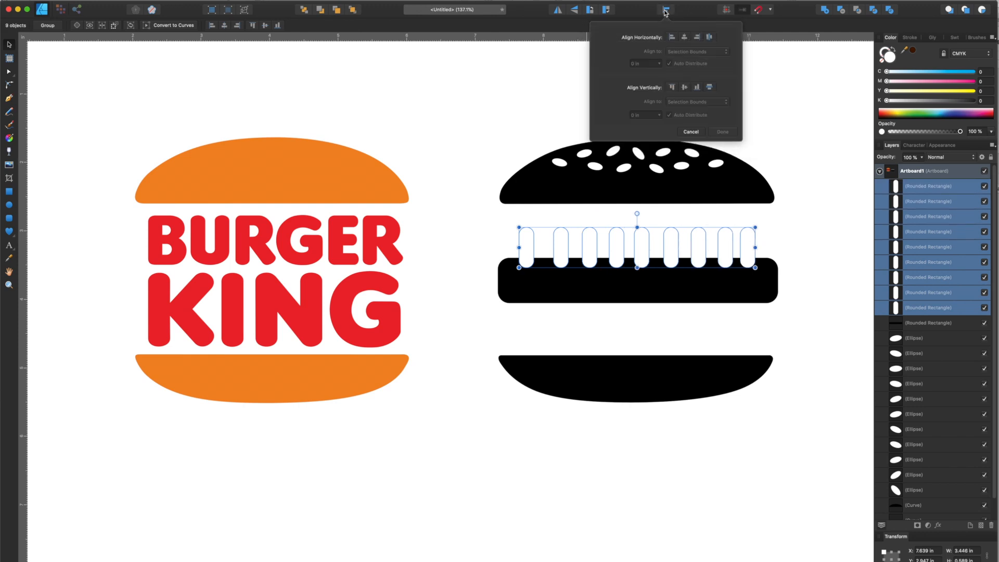
left_click(710, 36)
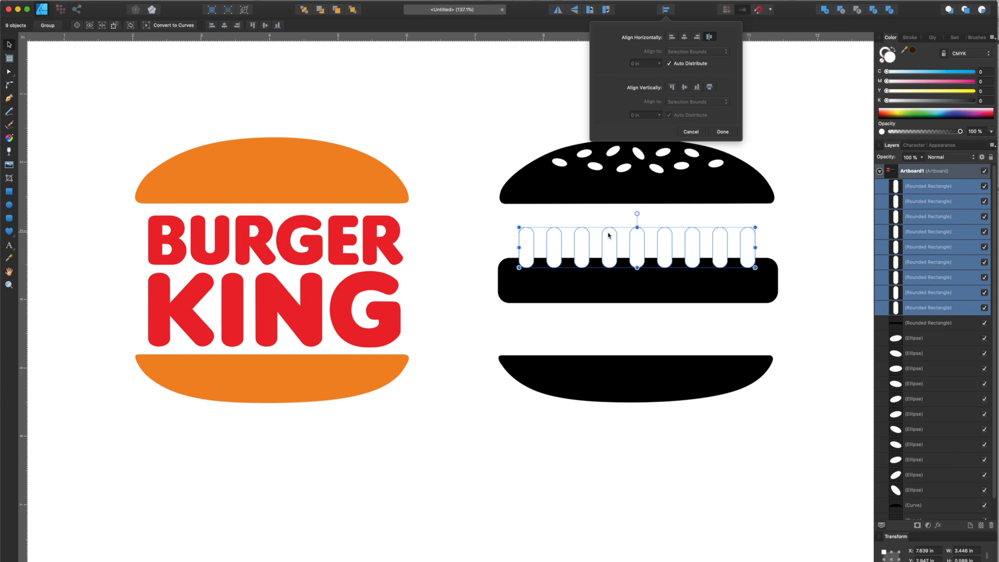
left_click(728, 135)
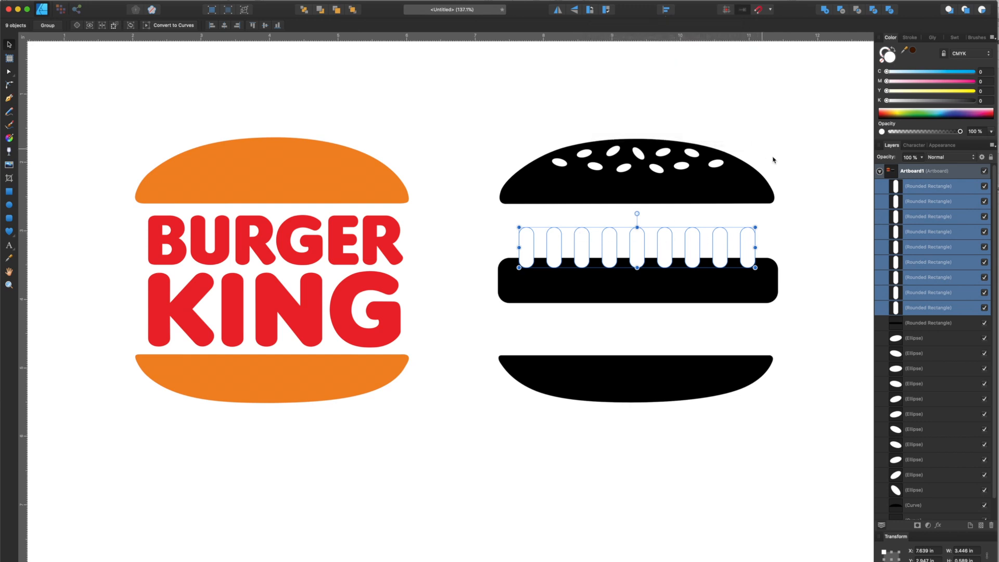
Deselect the nine white slots
left_click(775, 161)
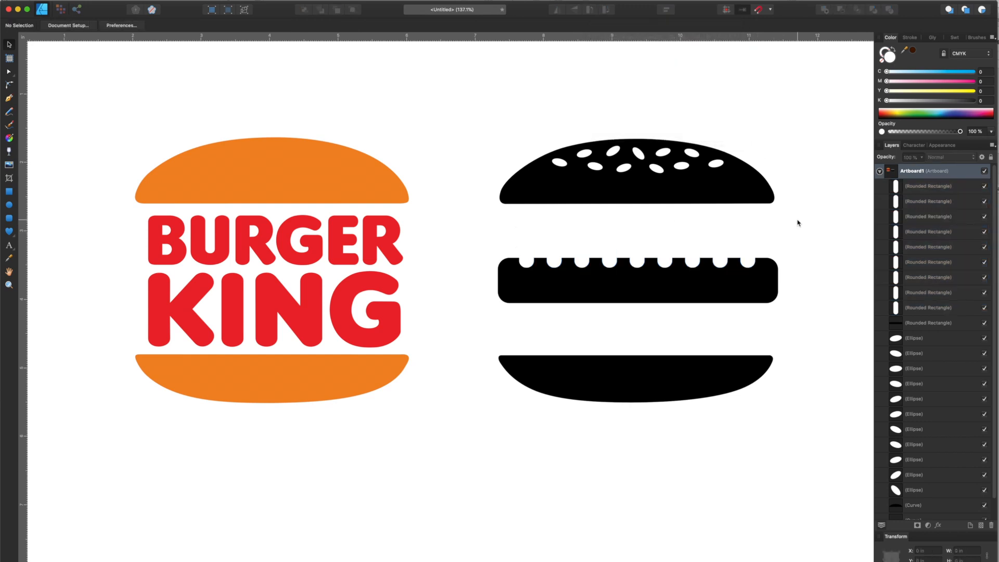
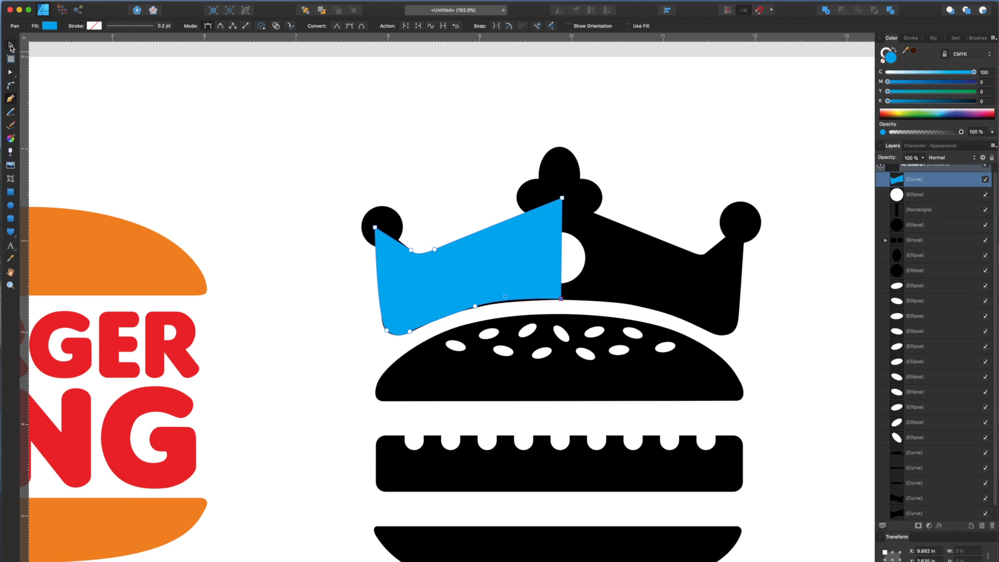
Duplicate the blue half-crown, mirror the copy horizontally and align it with the original to form the crown's right half
left_click(408, 116)
left_click(495, 260)
left_click_drag(495, 262, 663, 262)
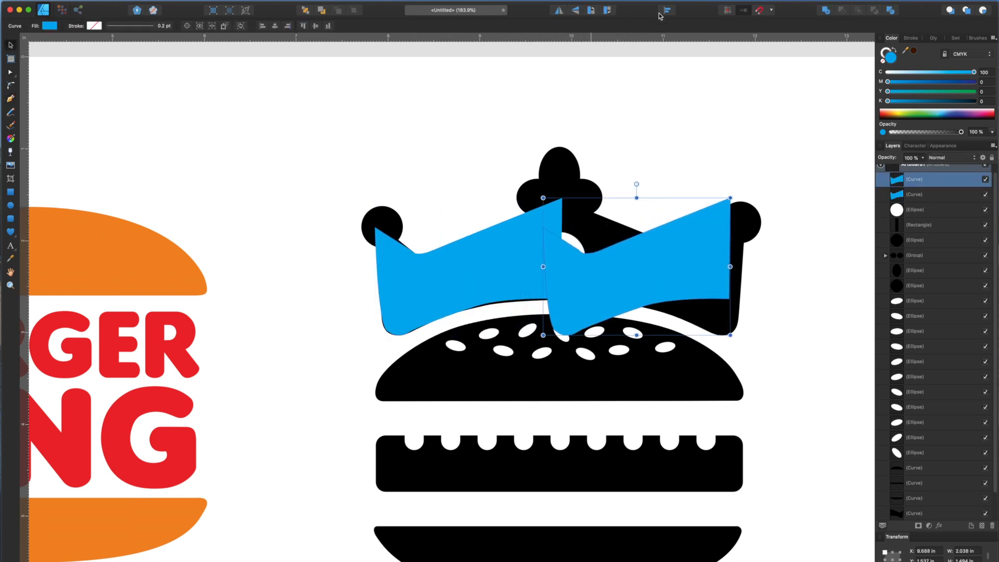
left_click(558, 10)
left_click_drag(613, 273, 629, 277)
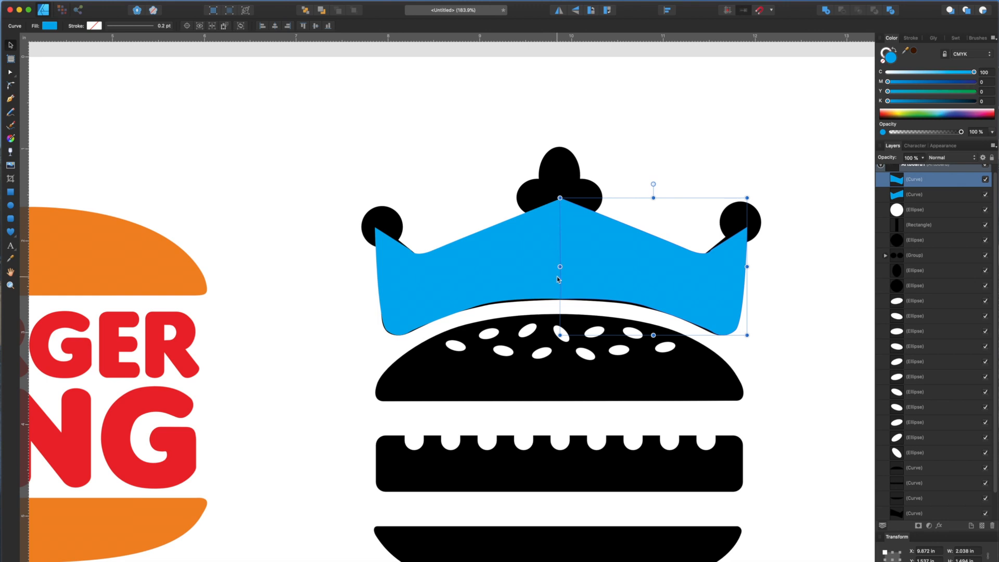
left_click(632, 182)
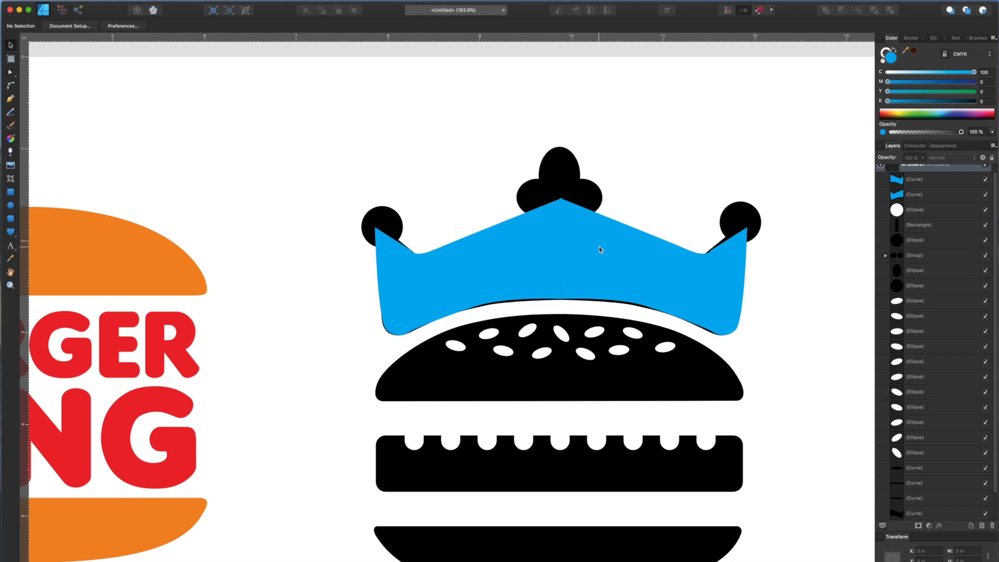
left_click(599, 248)
left_click_drag(598, 249, 597, 249)
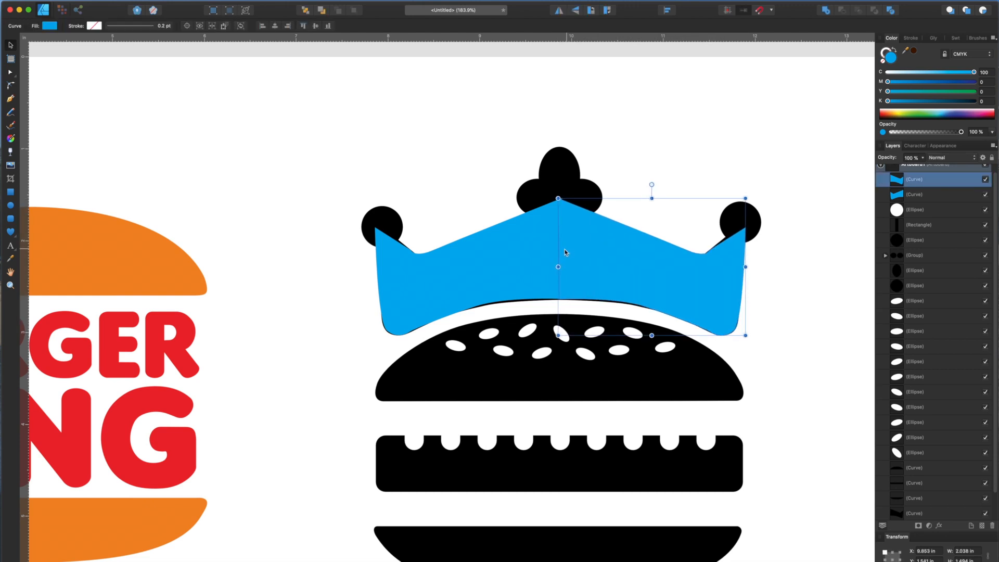
Delete both blue crown halves
left_click(536, 267, "shift")
left_click(527, 264)
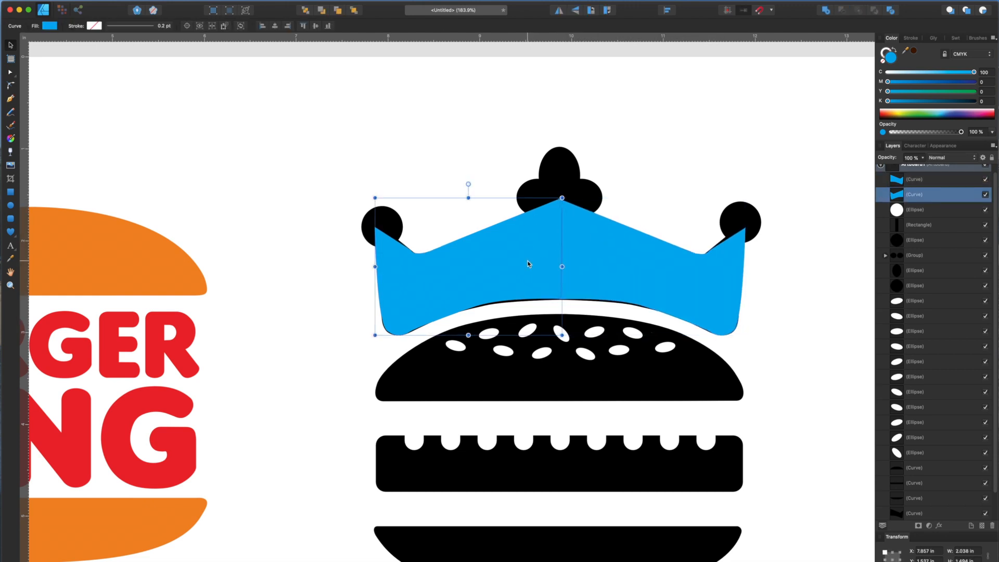
left_click(582, 255, "shift")
key("Delete")
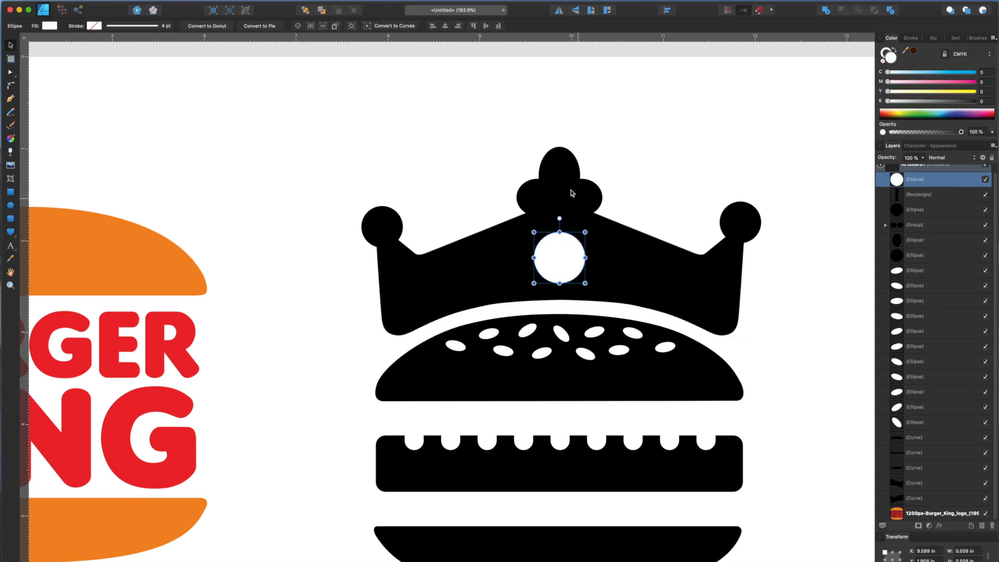
Examine the separate ellipses that form the crown's topper, its central jewel and its two side tips
left_click(538, 200)
double_click(537, 201)
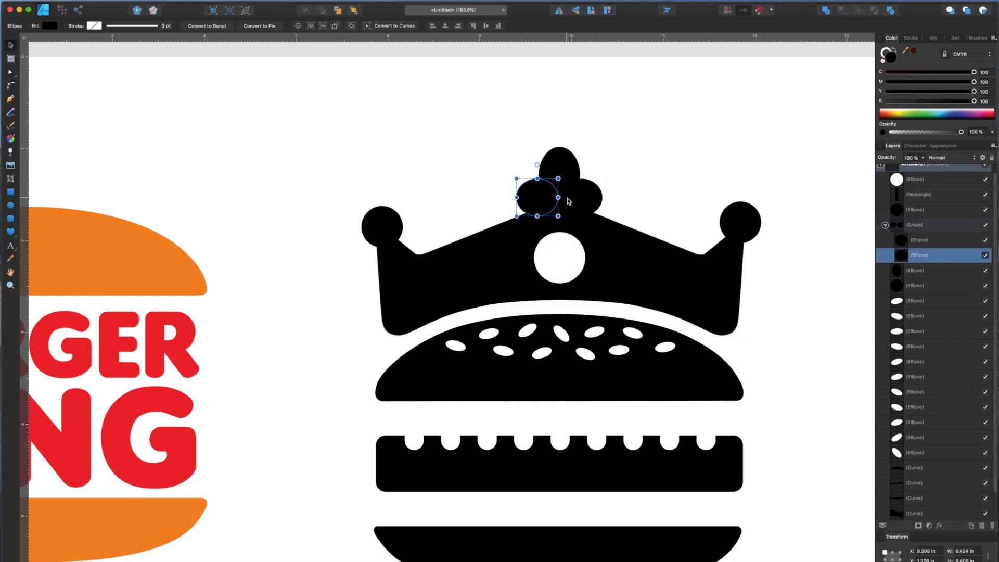
left_click(585, 203)
left_click(568, 169)
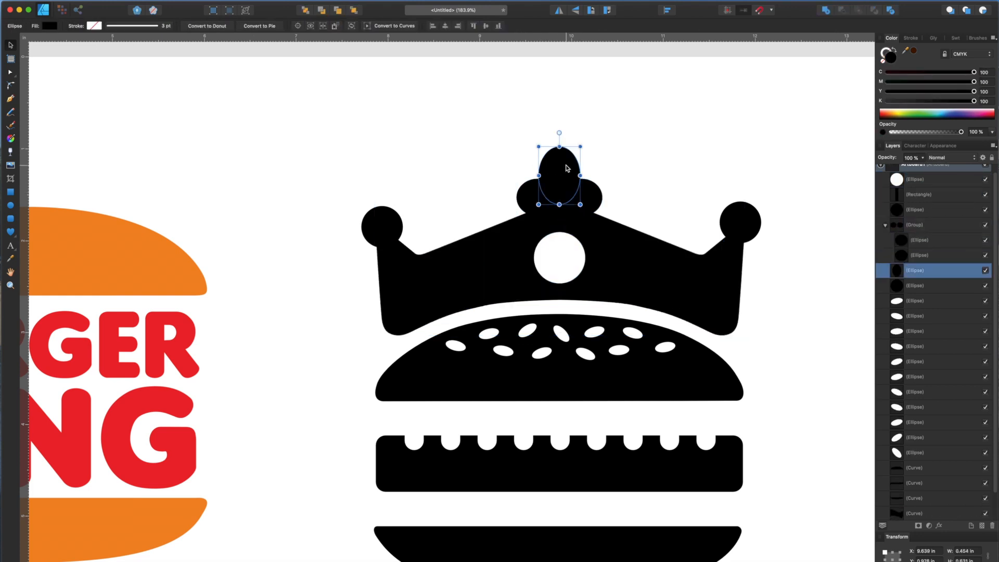
left_click(565, 269)
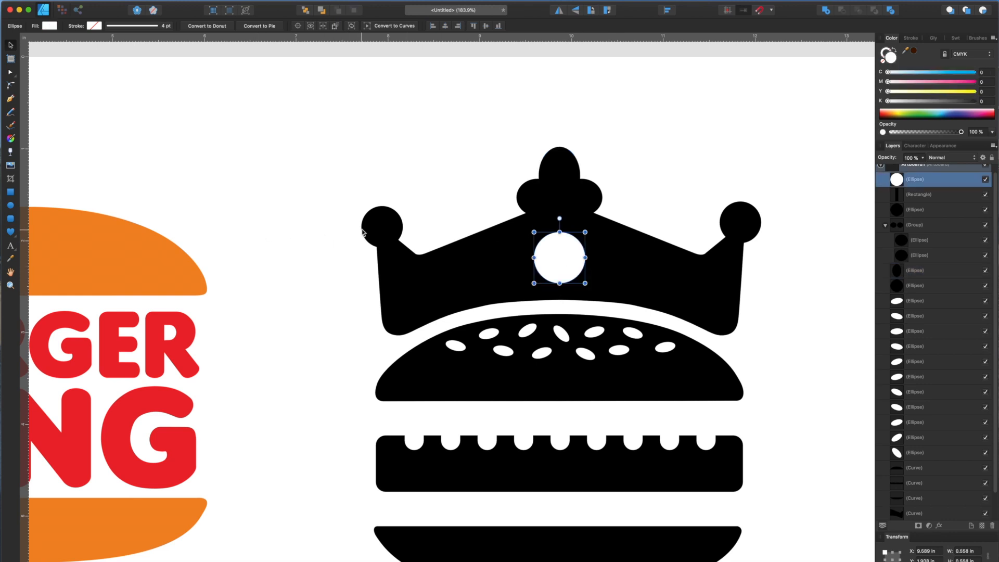
left_click(379, 228)
left_click(734, 214)
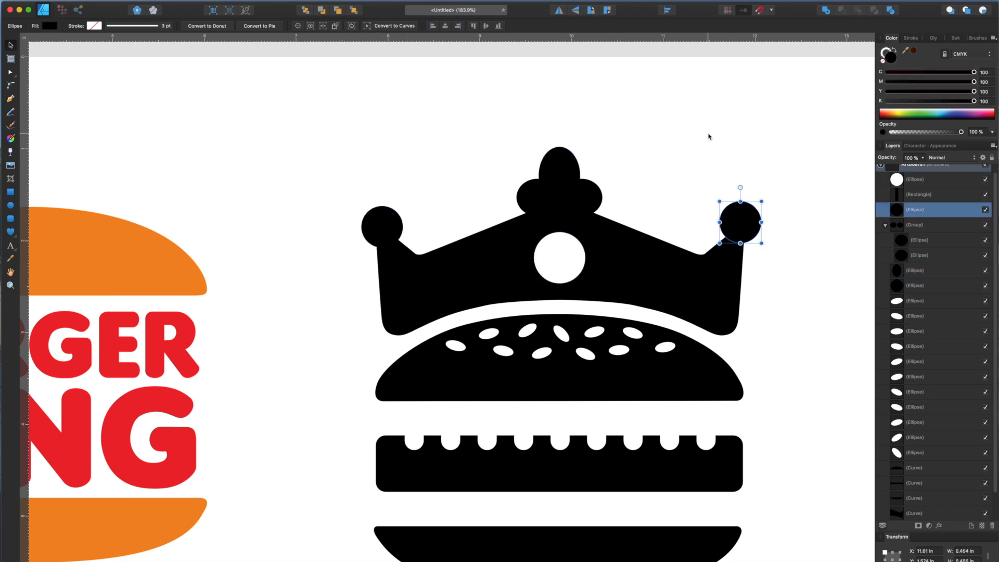
left_click(708, 136)
scroll(708, 137, "down", 3)
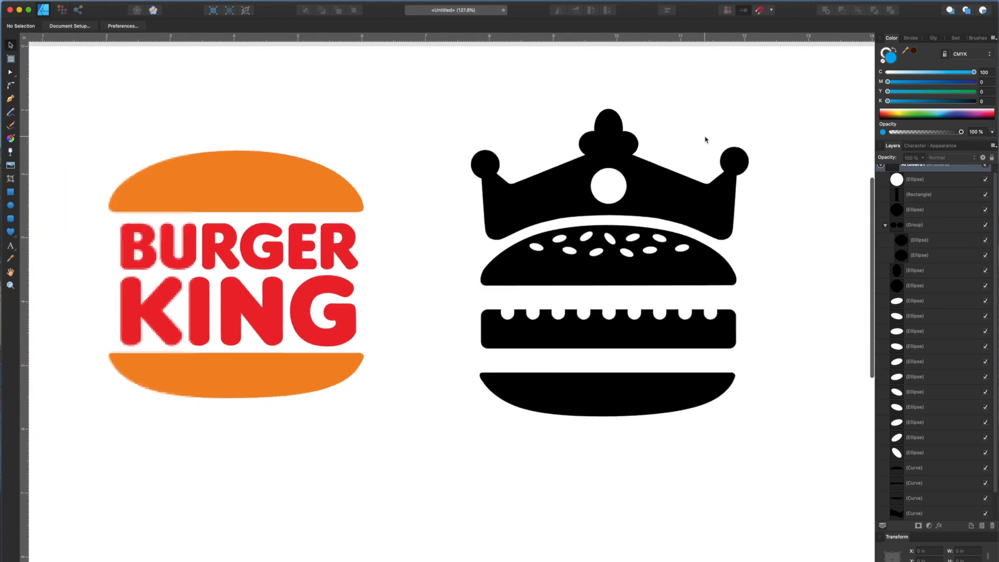
scroll(706, 139, "up", 2)
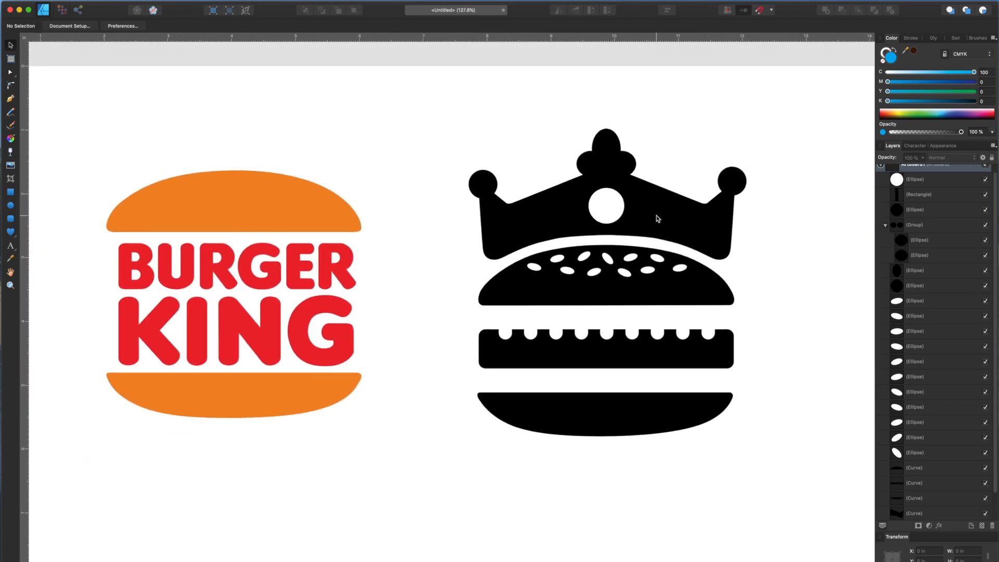
scroll(701, 433, "left", 2)
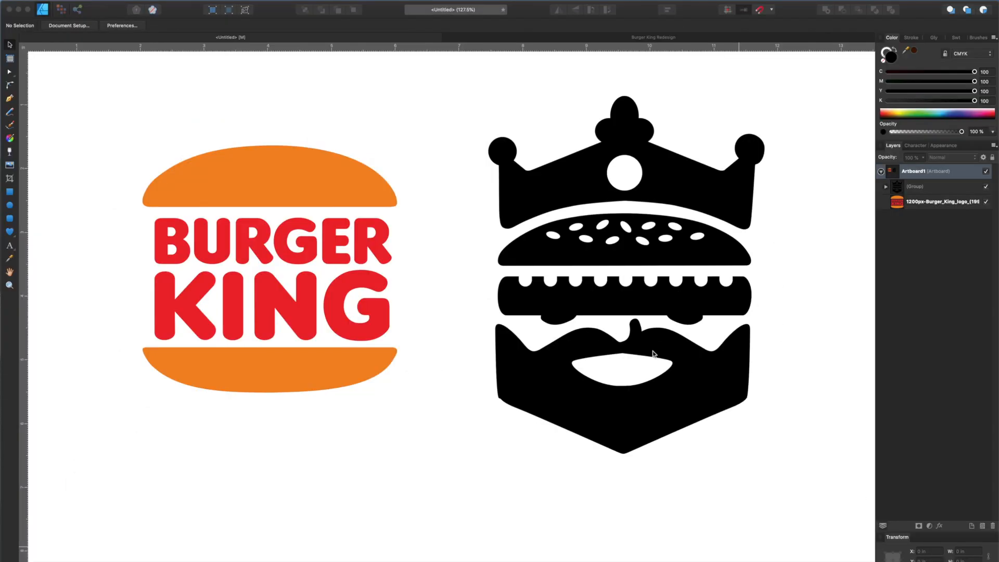
Ungroup the black bearded king burger illustration into separate curves and deselect them
left_click(668, 354)
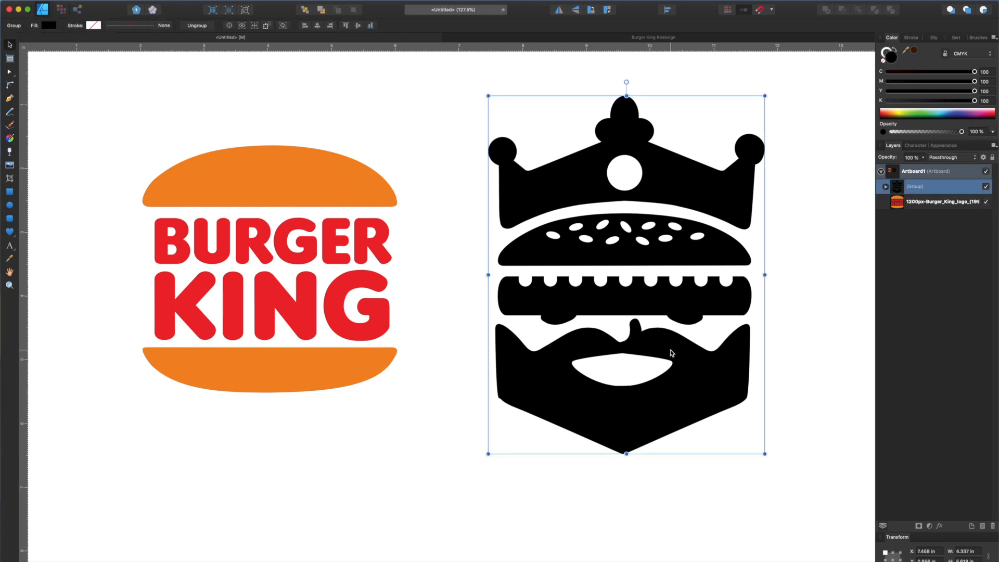
left_click(197, 25)
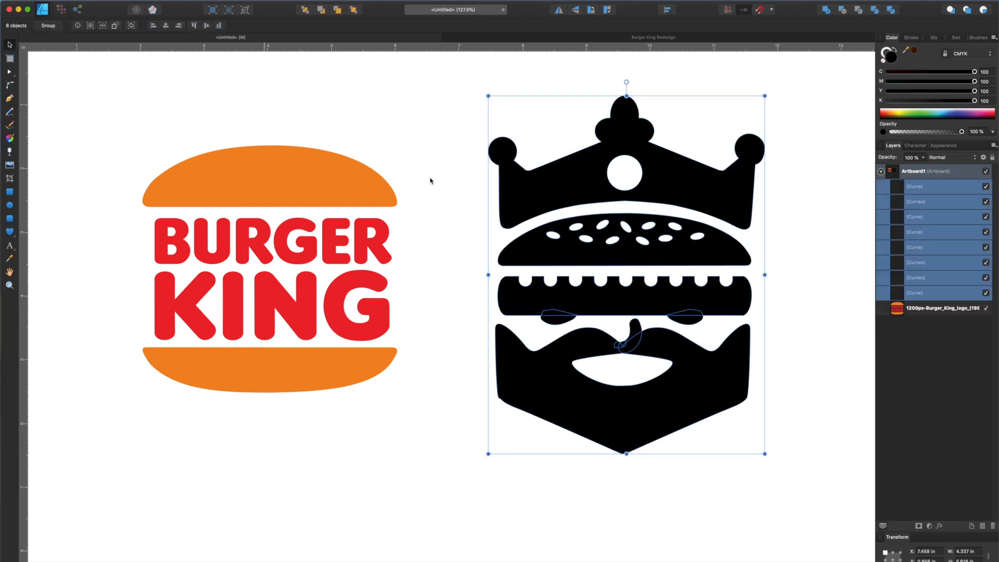
left_click(471, 255)
scroll(684, 404, "right", 2)
scroll(683, 404, "right", 2)
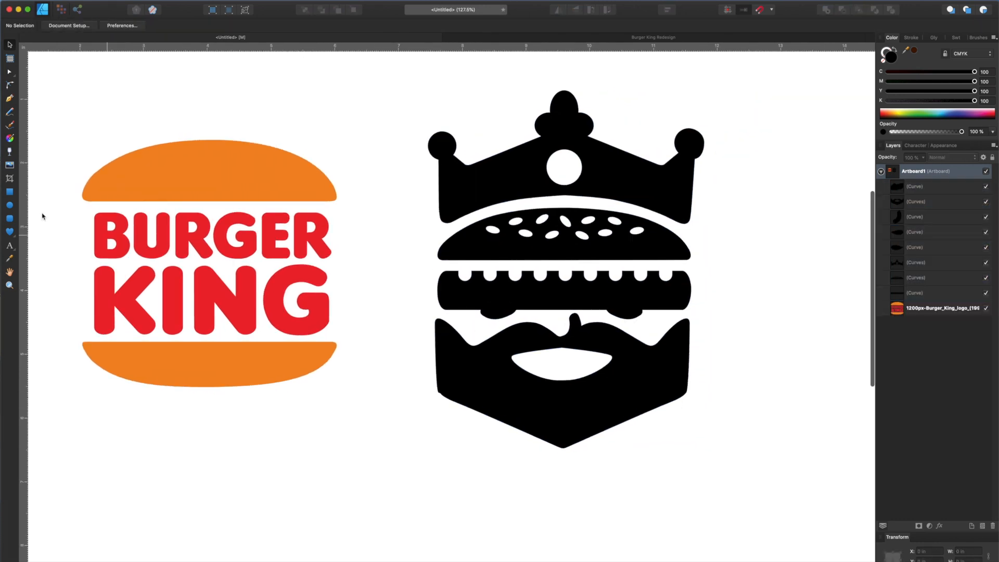
Trace the beard's right half with the Pen tool, from the moustache centre along the wavy upper edge and down the outer side
left_click(619, 315)
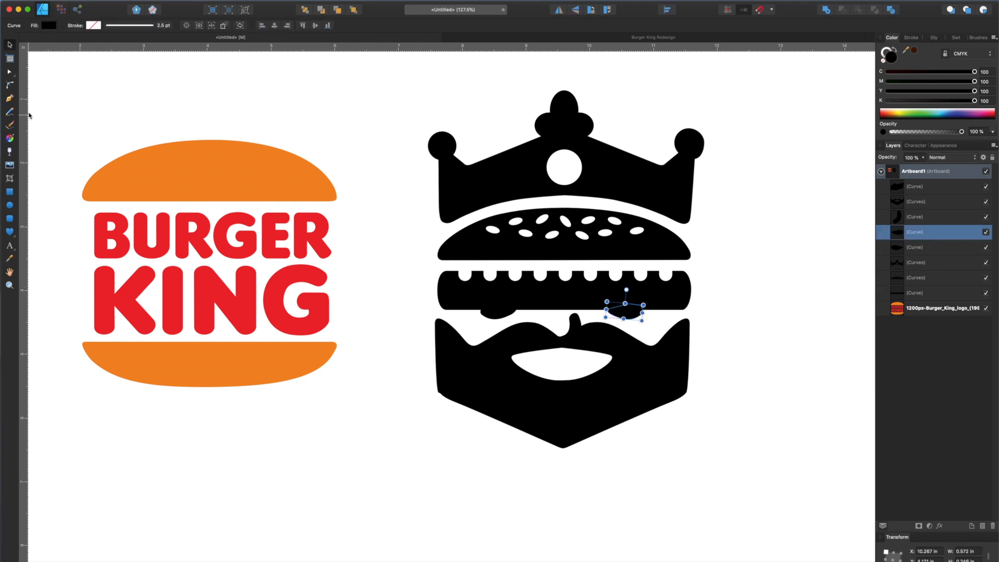
left_click(9, 98)
left_click(572, 336)
left_click_drag(597, 324, 659, 346)
left_click(664, 335)
left_click_drag(678, 323, 689, 346)
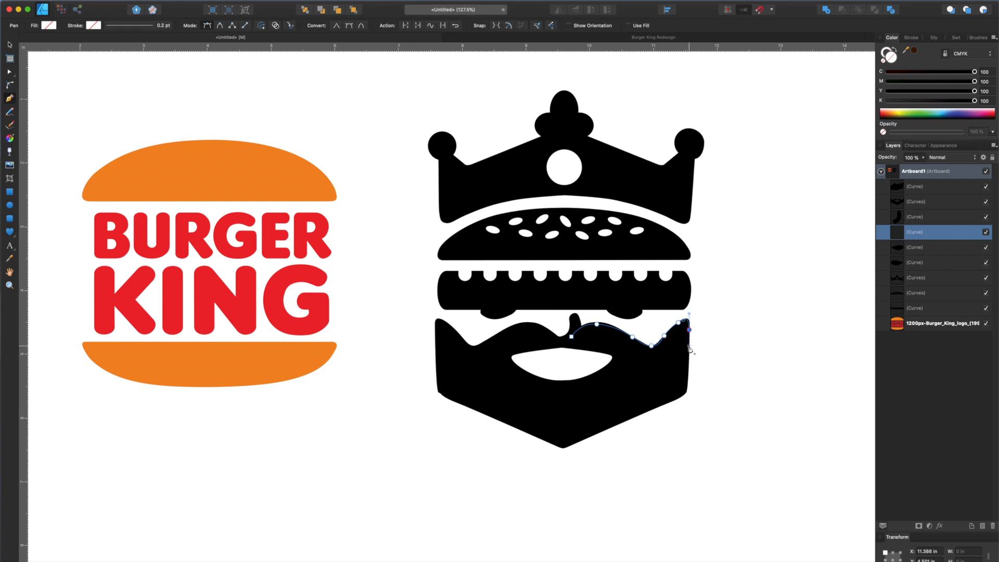
left_click(687, 392)
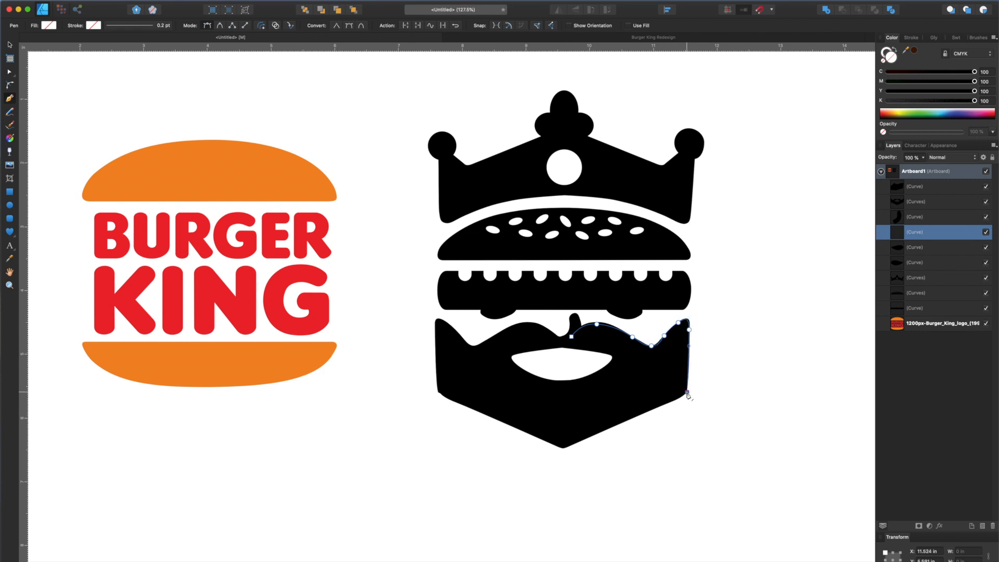
Continue the path around the jaw corner to the chin, then straight up the centre to close it at the moustache
left_click(564, 450)
key("super+z")
left_click_drag(675, 401, 664, 405)
left_click(567, 448)
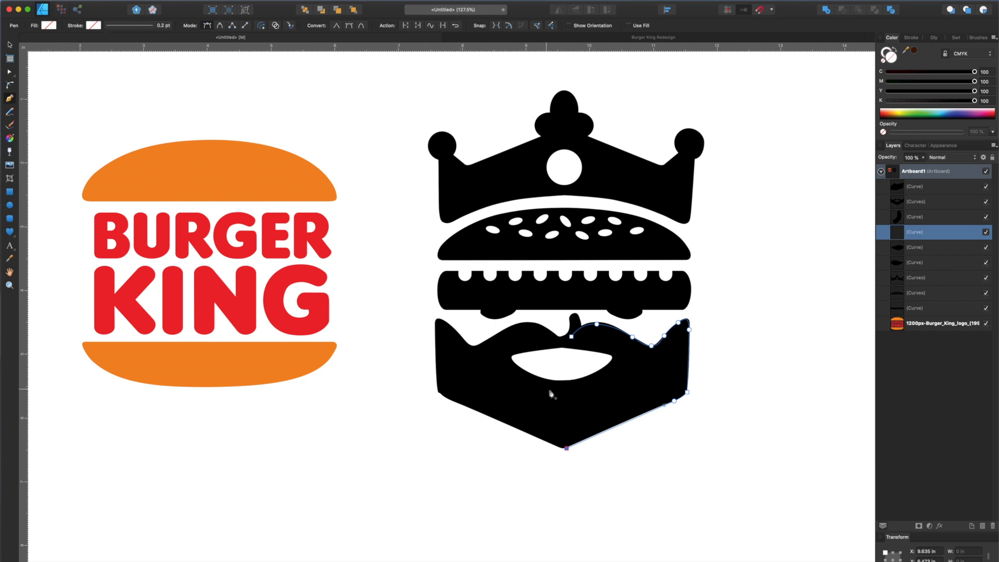
left_click(563, 341)
left_click(572, 338)
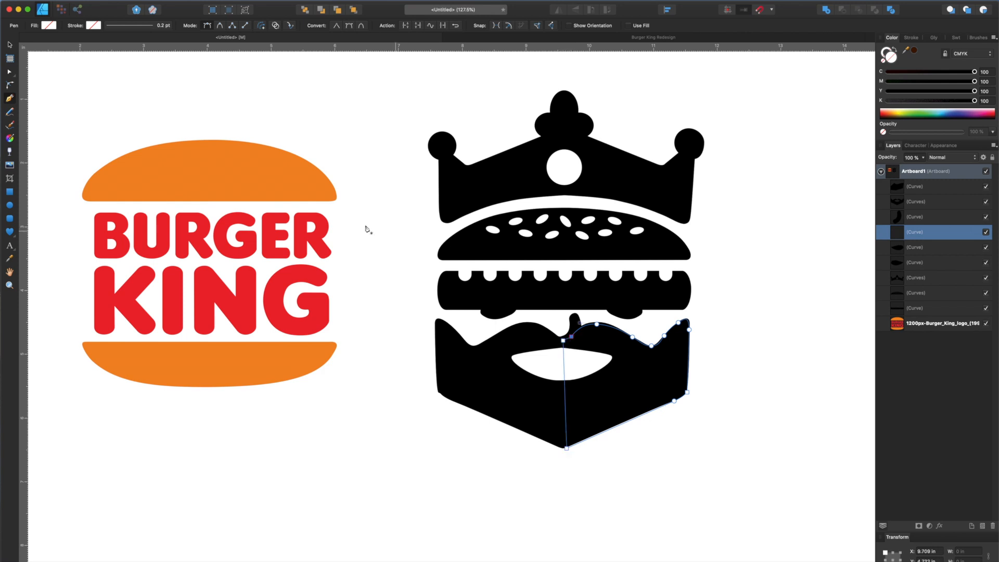
Fill the traced beard half with dark brown (CMYK 45, 80, 84, 70) and bring it to the front
left_click(914, 50)
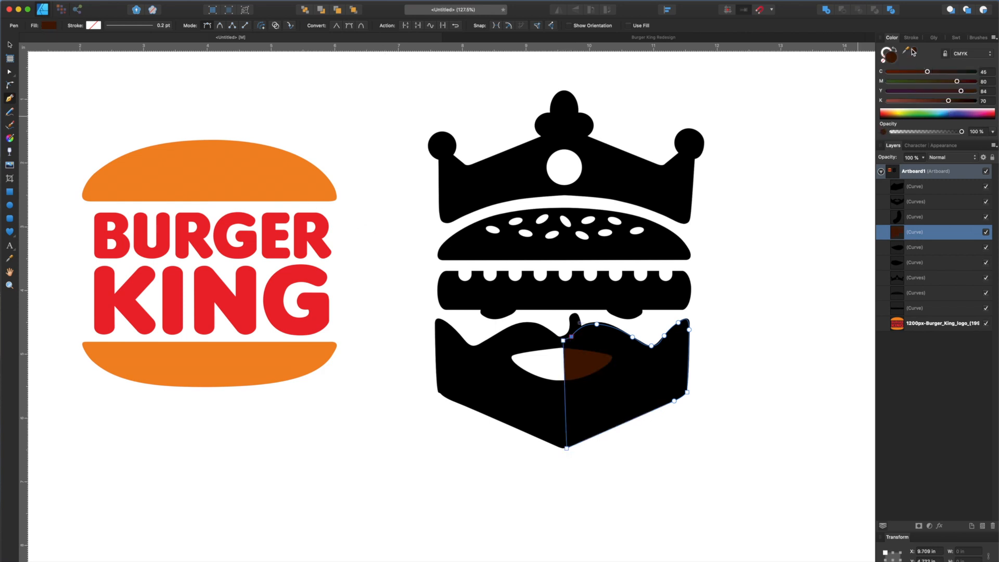
left_click(352, 10)
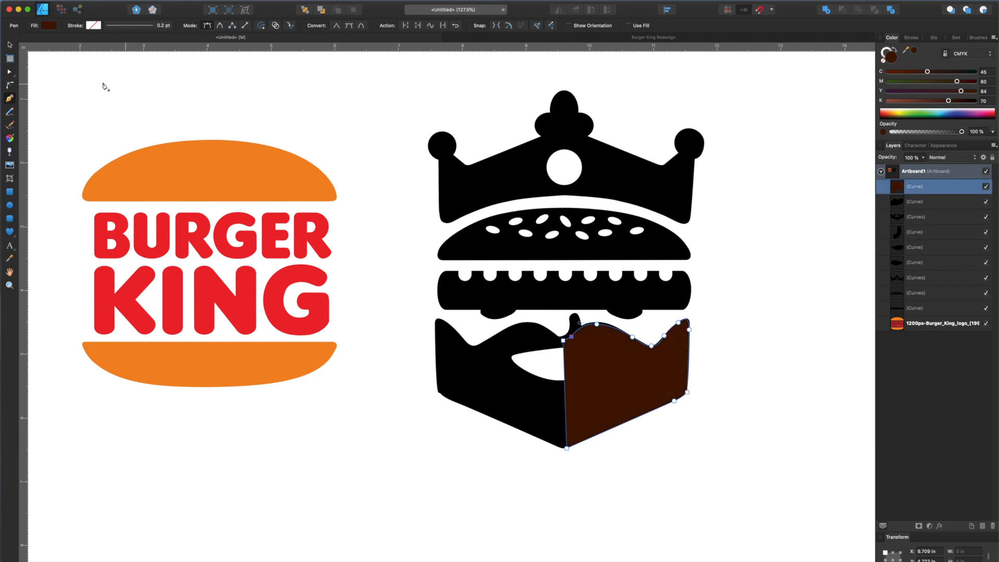
left_click(10, 45)
left_click(427, 107)
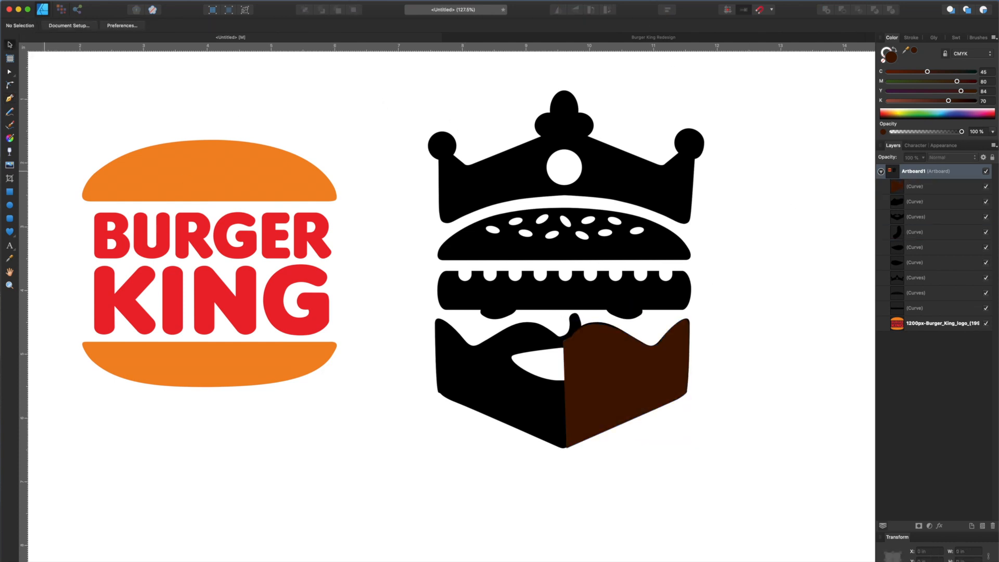
Draw a straight Pen line about 3.09 in wide along the crown's upper-left slope, extending its lower end outward
left_click(10, 98)
left_click(426, 191)
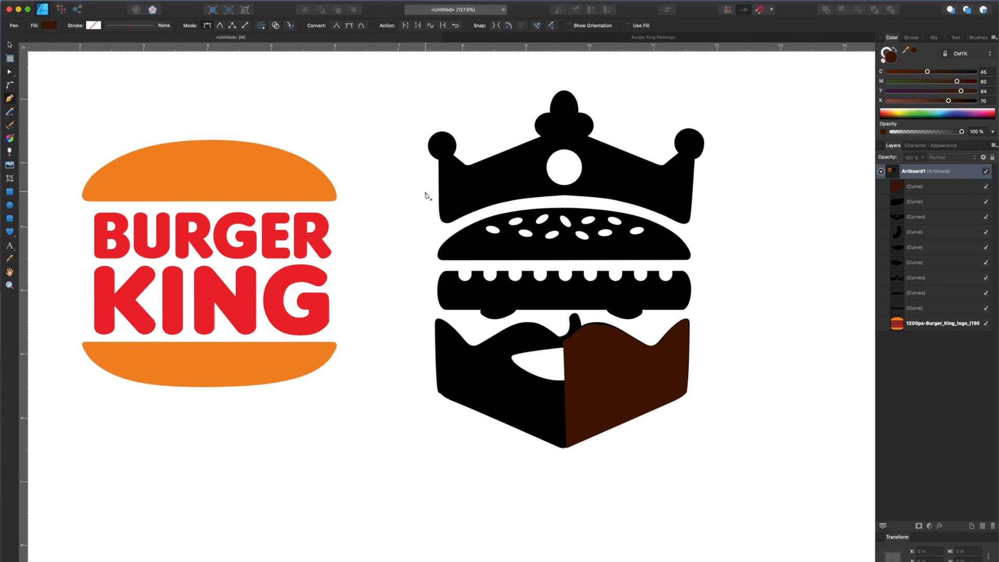
left_click(606, 109)
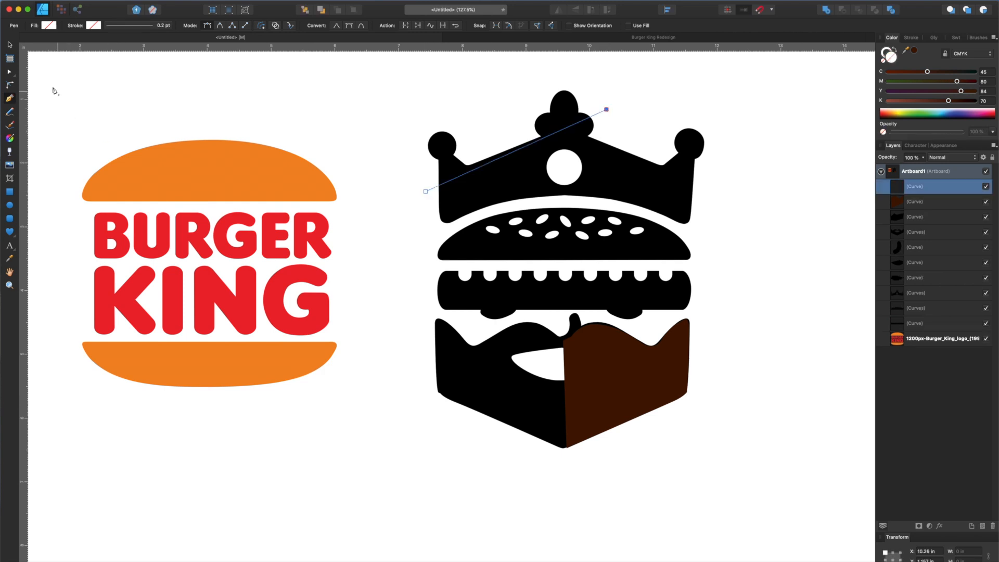
left_click(9, 45)
key("a")
left_click_drag(427, 192, 408, 191)
left_click(9, 46)
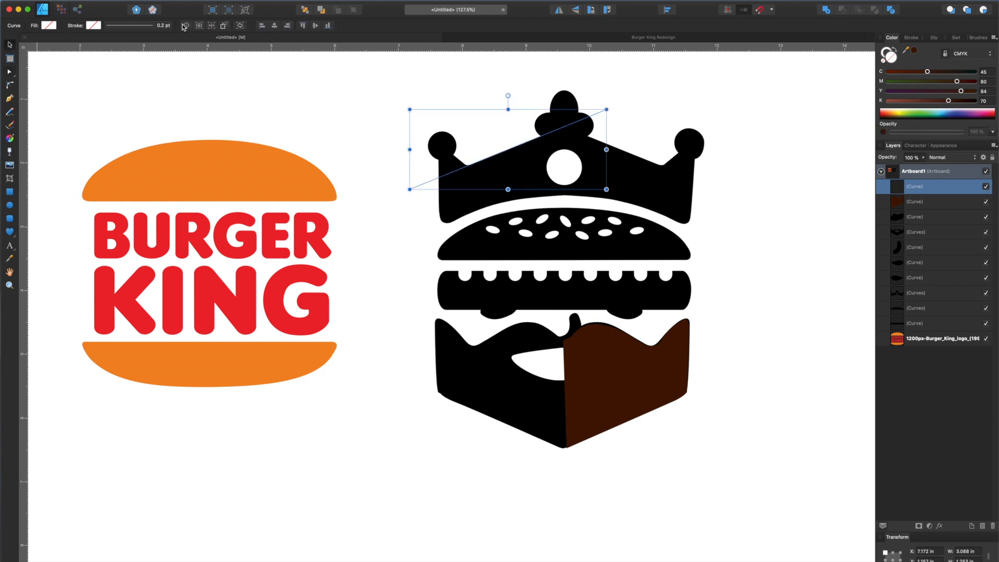
Give the line a dark brown stroke, match it to the crown's slope and move it to the beard's lower-right edge
left_click(914, 51)
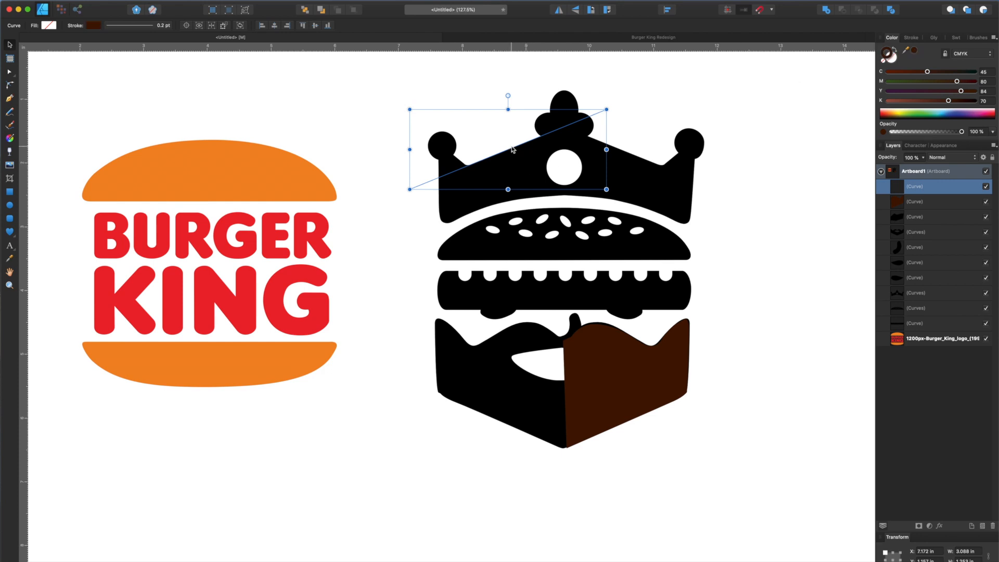
mouse_move(513, 149)
left_mouse_down()
mouse_move(644, 416)
mouse_move(560, 296)
mouse_move(502, 153)
left_mouse_up()
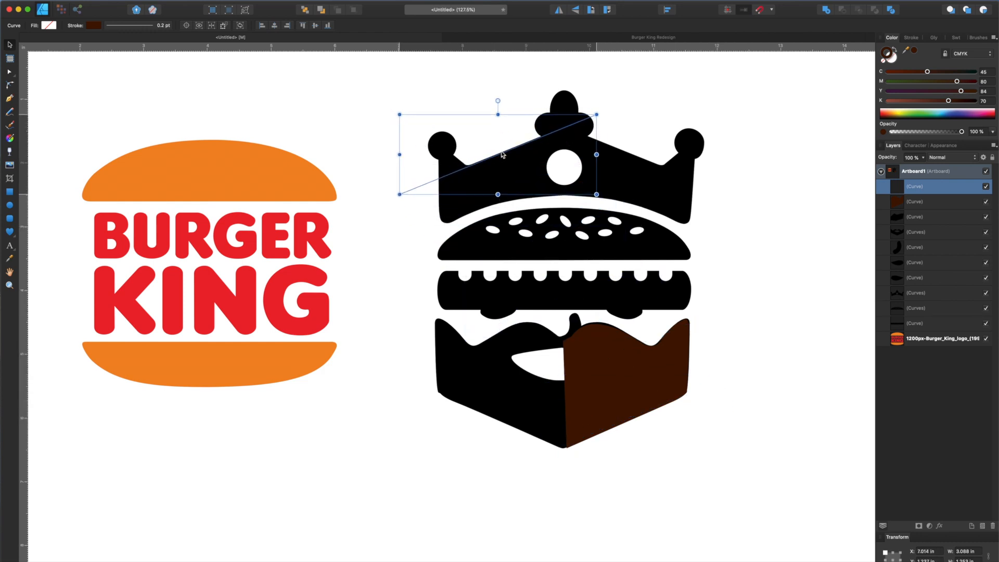
left_click_drag(598, 110, 557, 447)
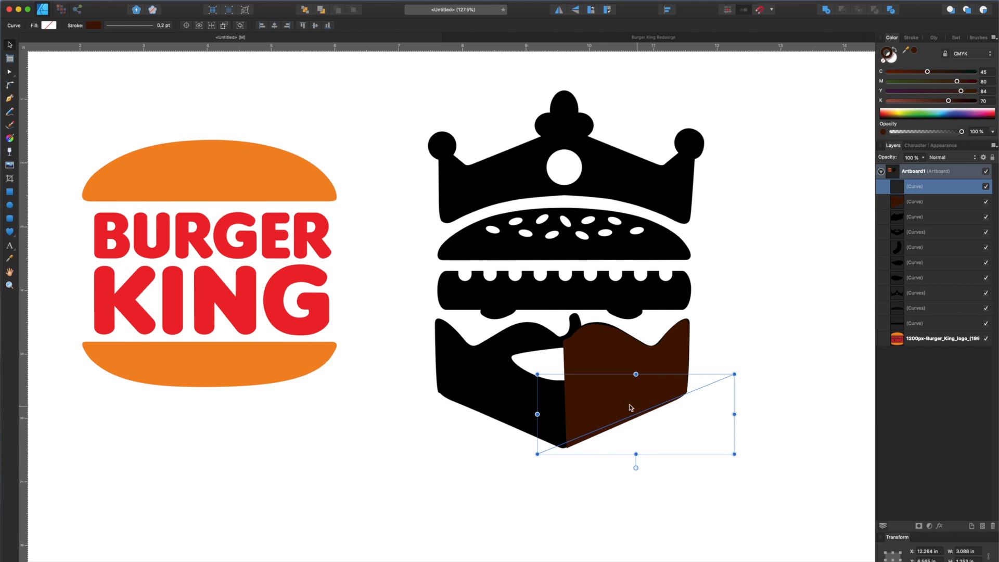
Raise the brown beard half's chin node slightly and adjust the node beside the jaw corner to straighten the sloping lower edge
left_click(612, 415)
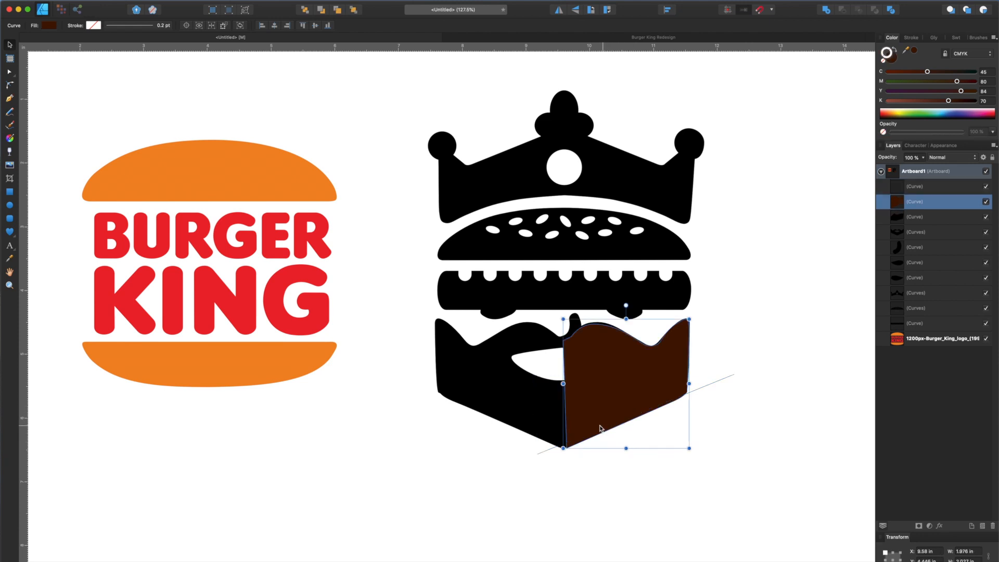
left_click(10, 73)
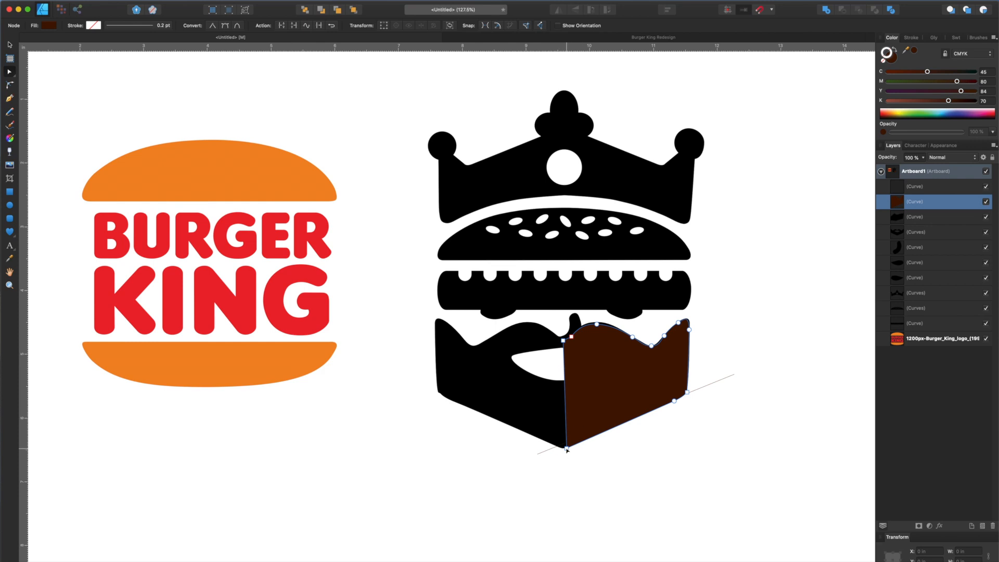
left_click_drag(567, 449, 566, 444)
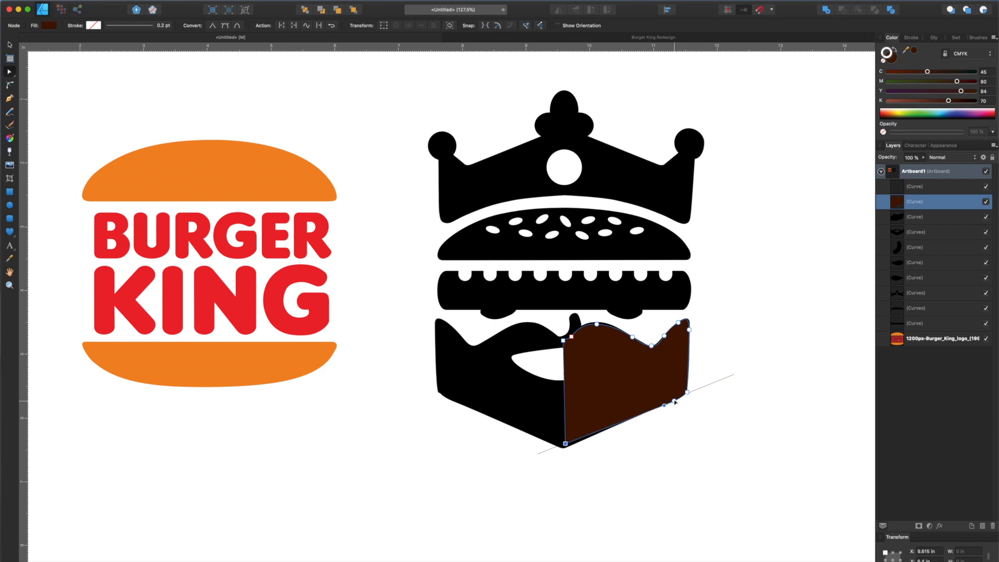
left_click(675, 401)
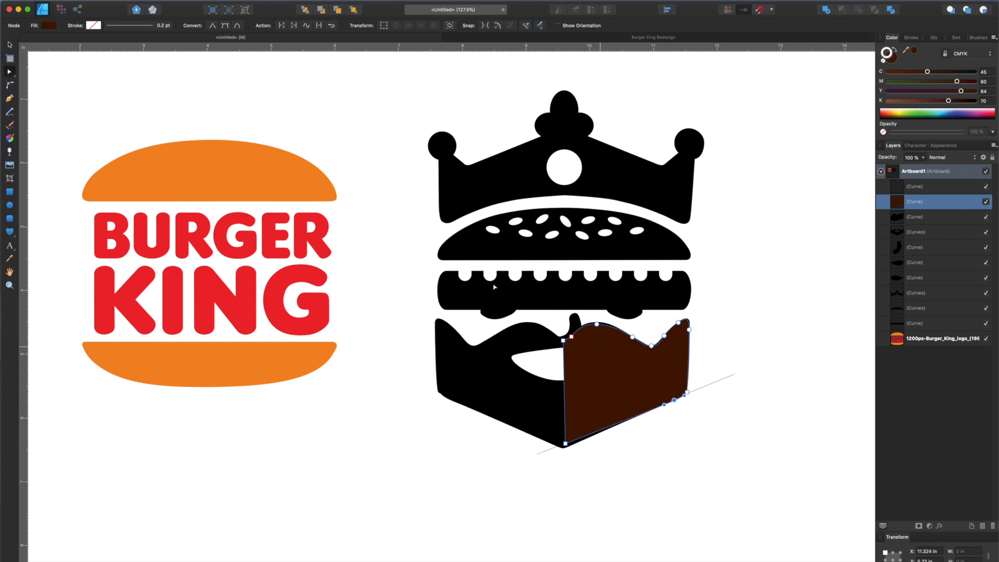
Duplicate the brown beard half, flip the copy horizontally and place it over the opposite side of the beard
left_click(8, 46)
left_click_drag(635, 370, 533, 406)
left_click(558, 11)
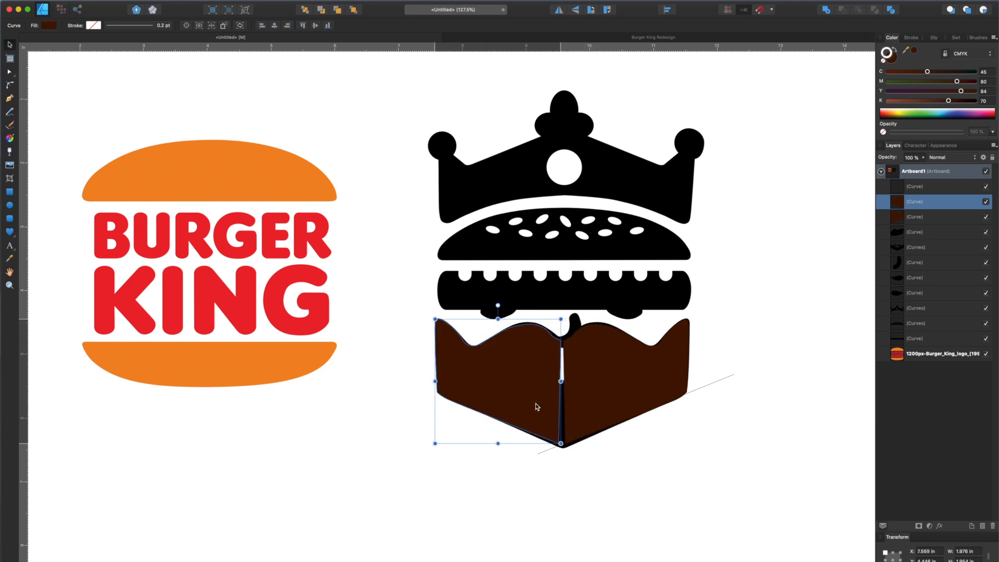
Delete both brown beard halves and the slanted guide line, leaving only the black illustration beside the original logo
left_click(589, 379)
left_click(515, 361, "shift")
key("Delete")
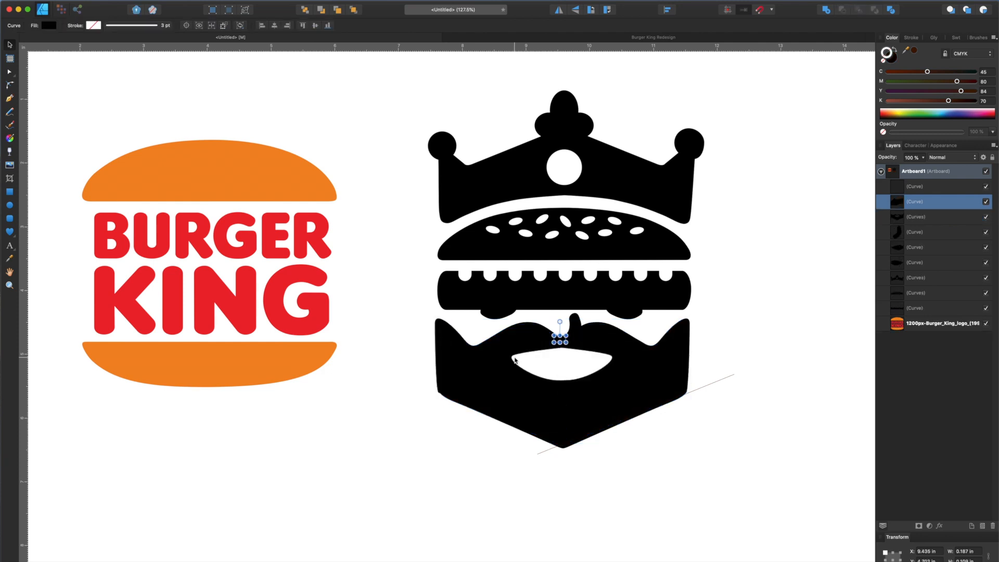
left_click(709, 385)
key("Delete")
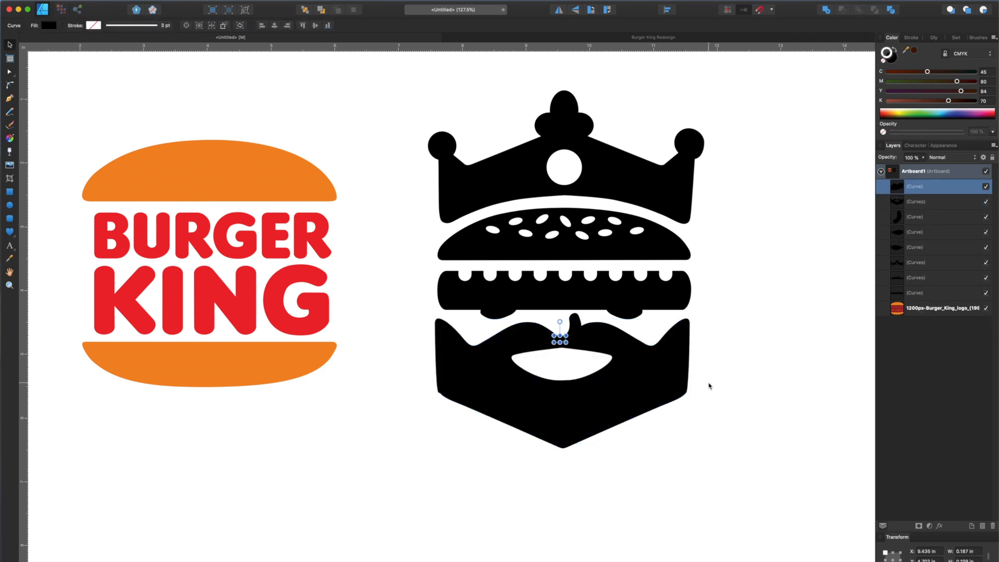
left_click(681, 461)
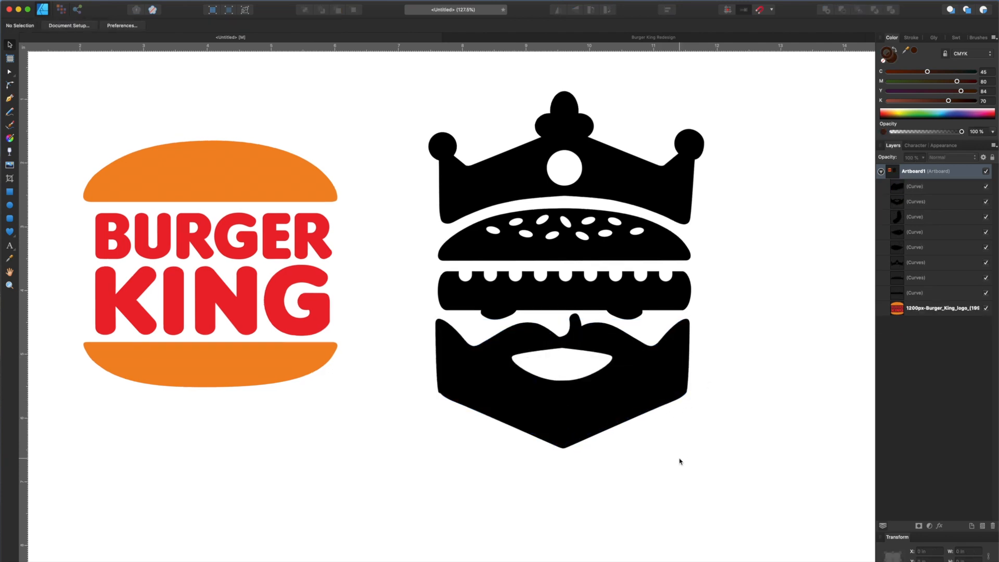
key("super+0")
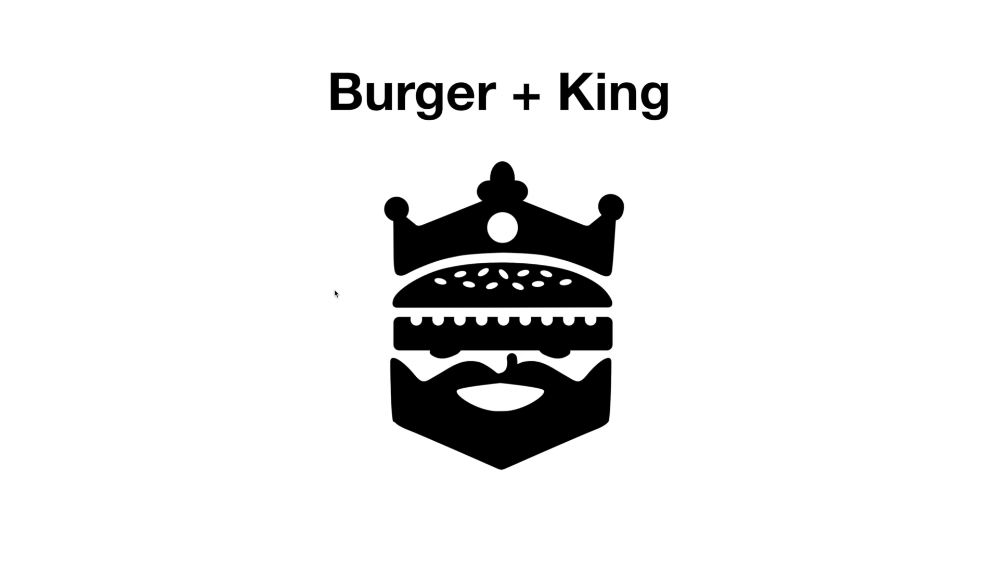
key("Right")
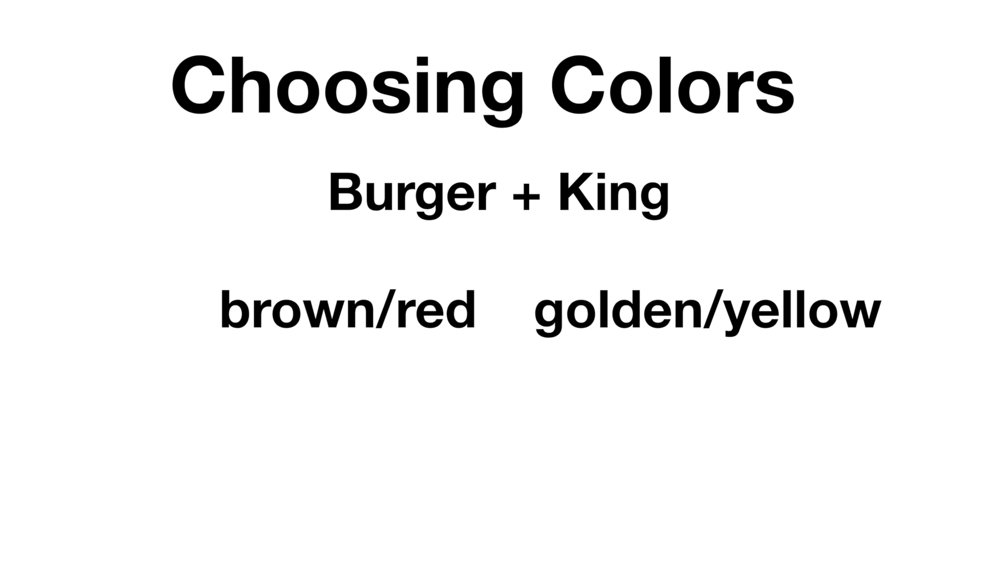
key("Right")
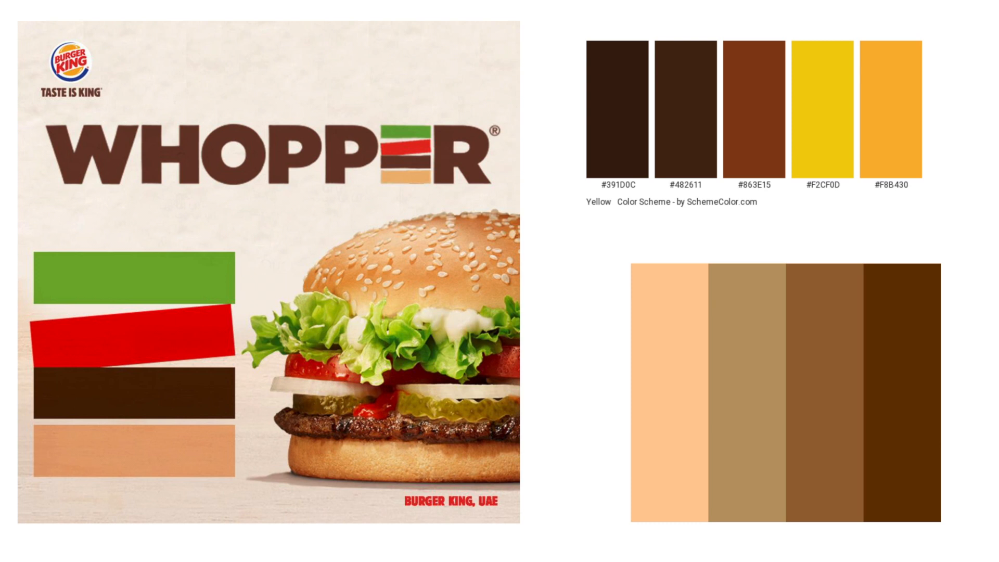